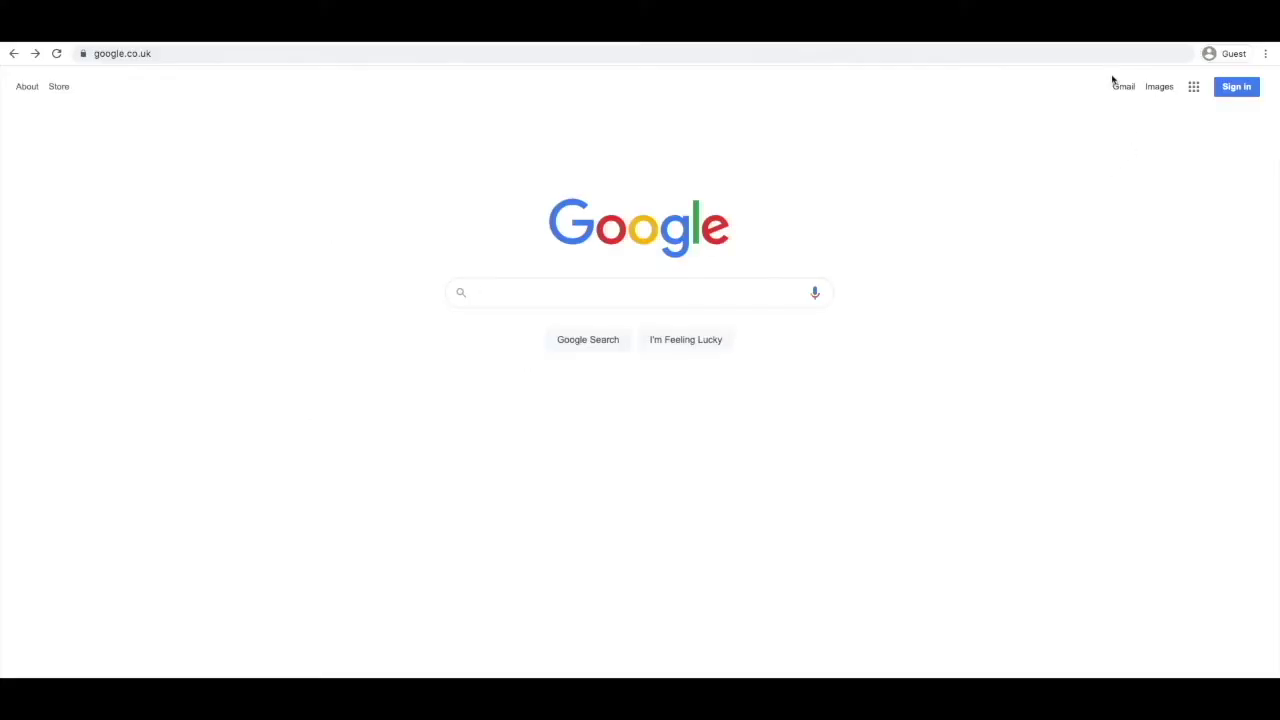
Run a Google search for 'Gmail' to list its results
{"action": "left_click", "coordinate": [671, 296]}
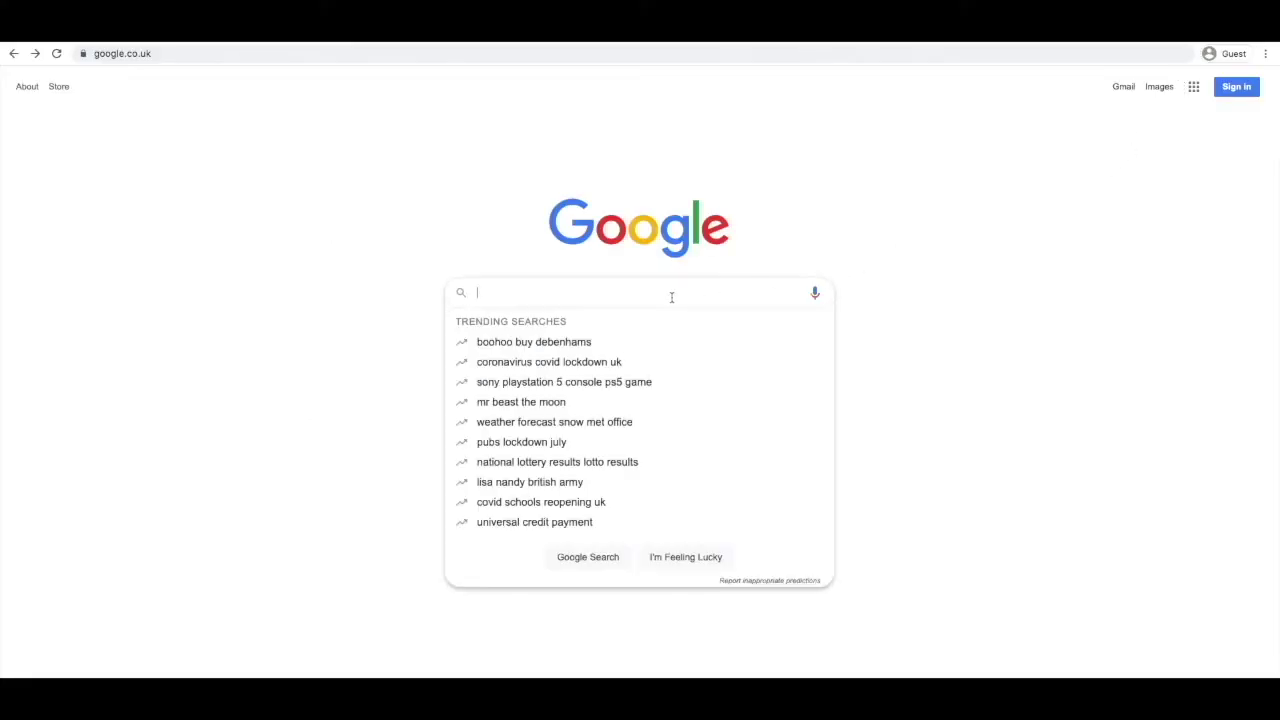
{"action": "type", "text": "Gmail"}
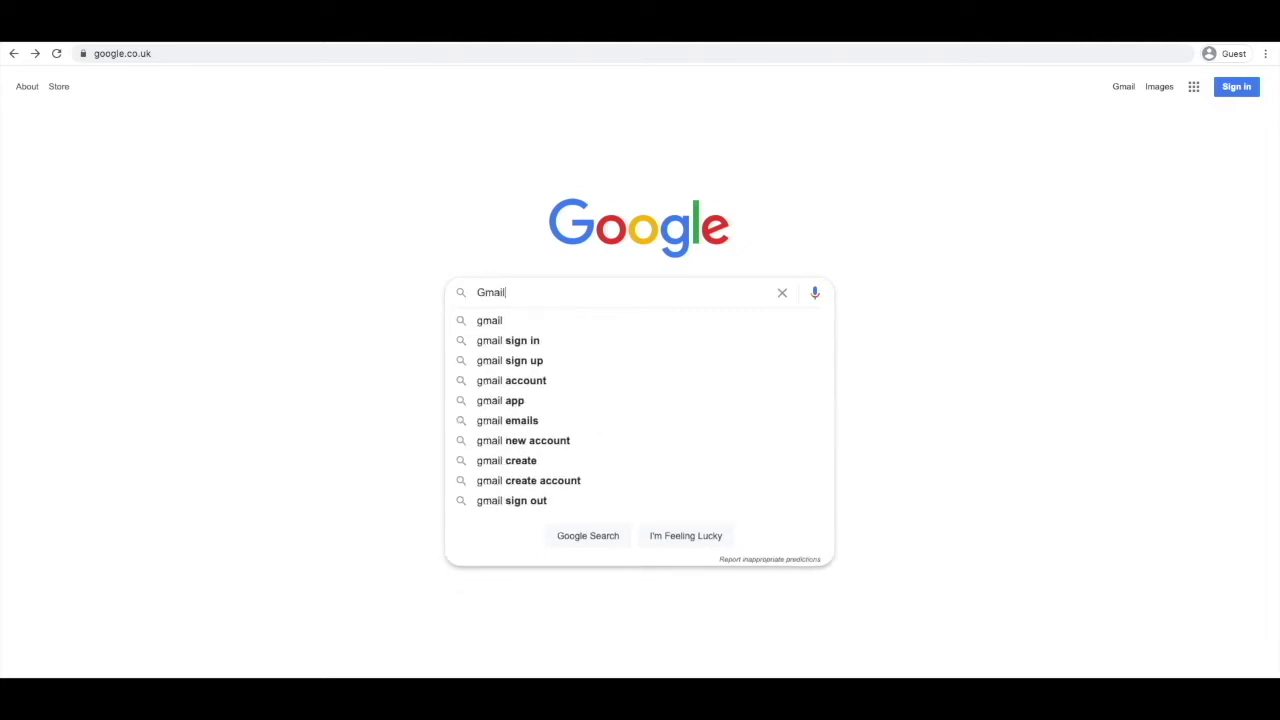
{"action": "key", "text": "Return"}
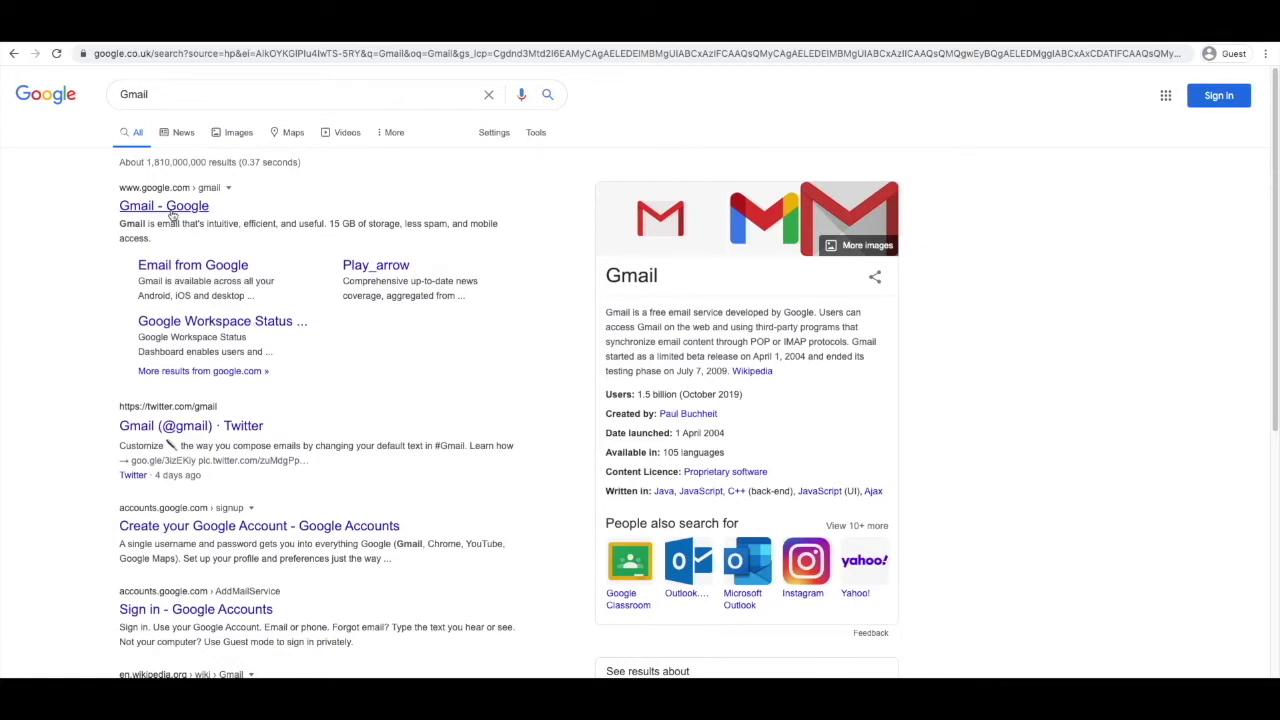
Open the 'Gmail - Google' result and choose 'Create an account'
{"action": "left_click", "coordinate": [172, 214]}
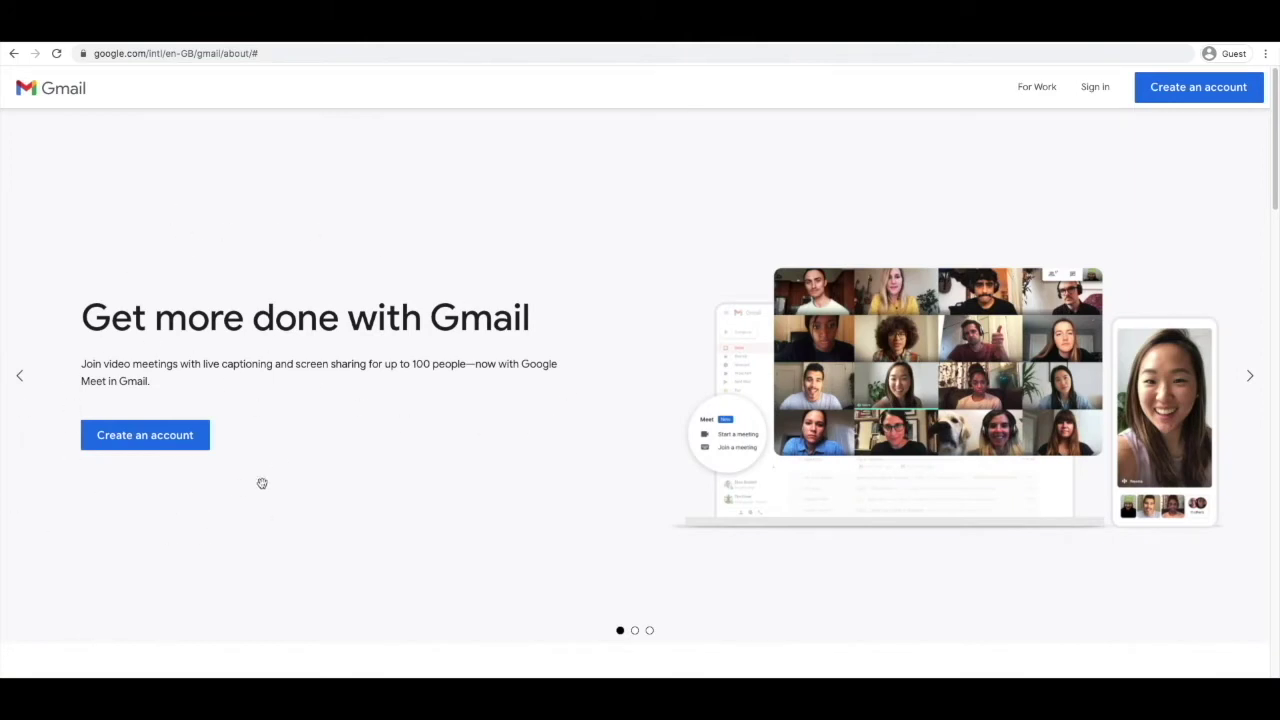
{"action": "left_click", "coordinate": [139, 446]}
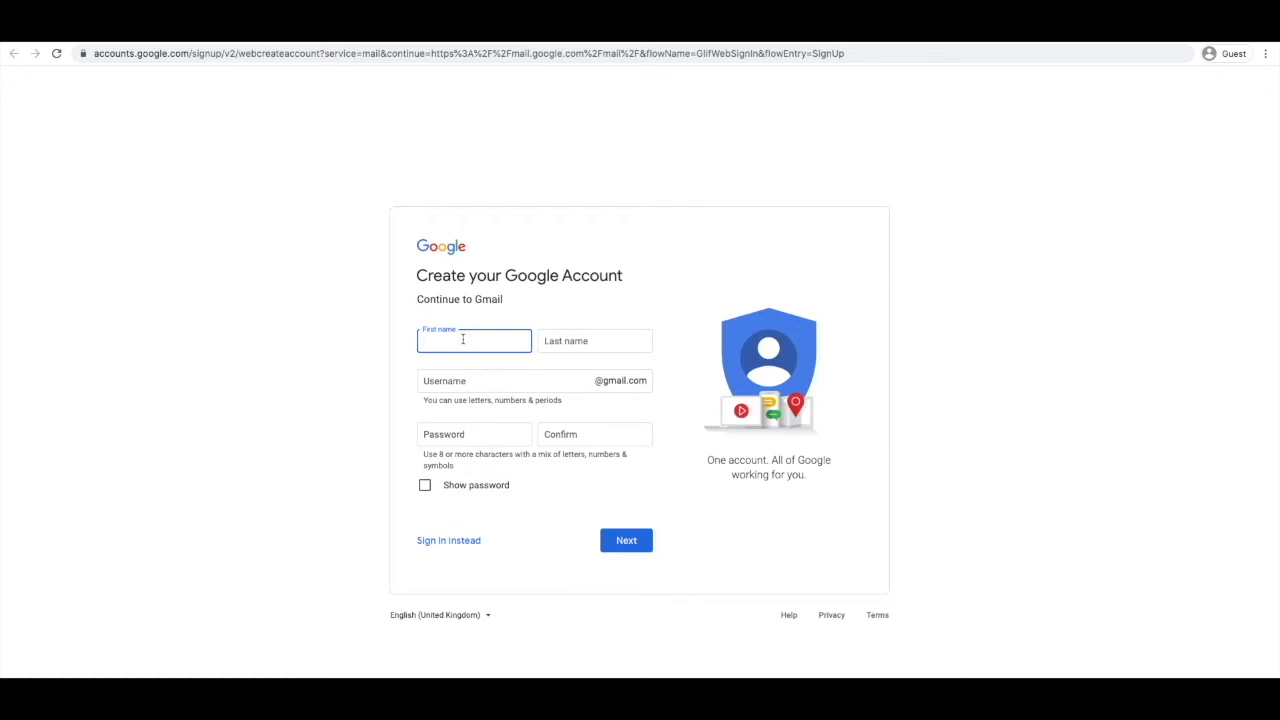
Enter the account holder's first and last name in the sign-up form
{"action": "key", "text": "Tab"}
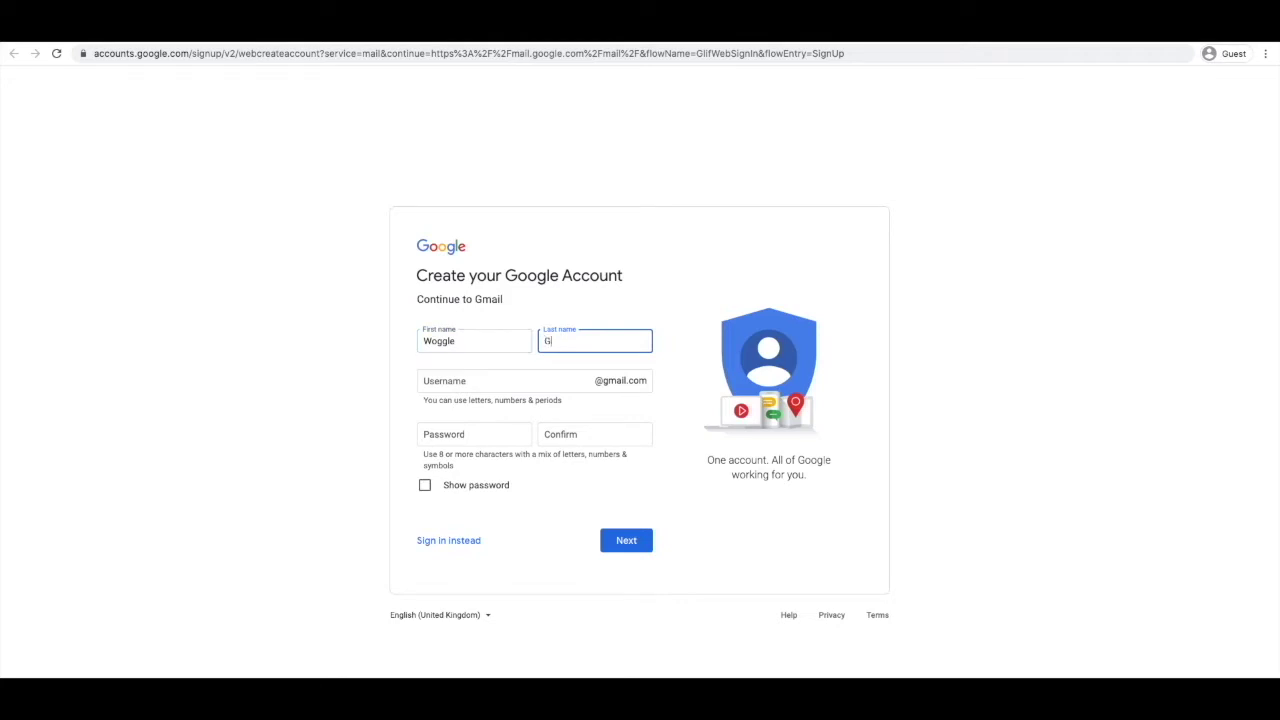
{"action": "key", "text": "Tab"}
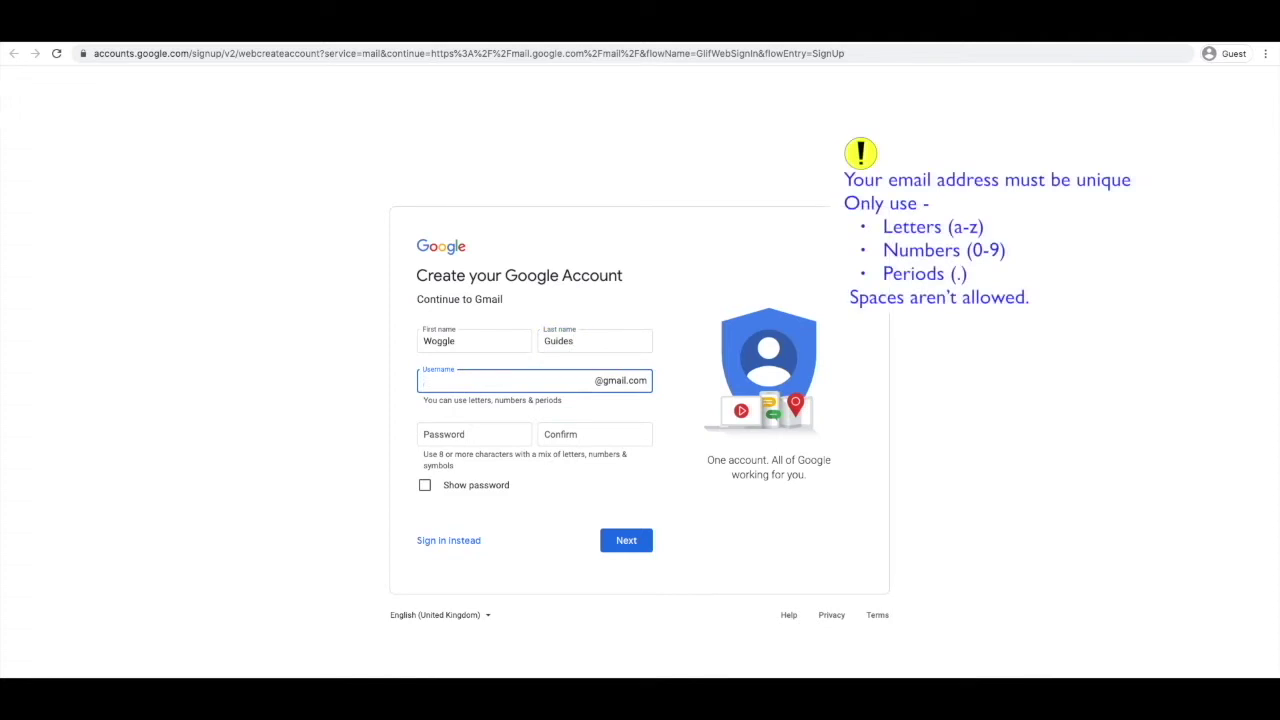
Enter a username, replacing the rejected space with a period
{"action": "key", "text": "Tab"}
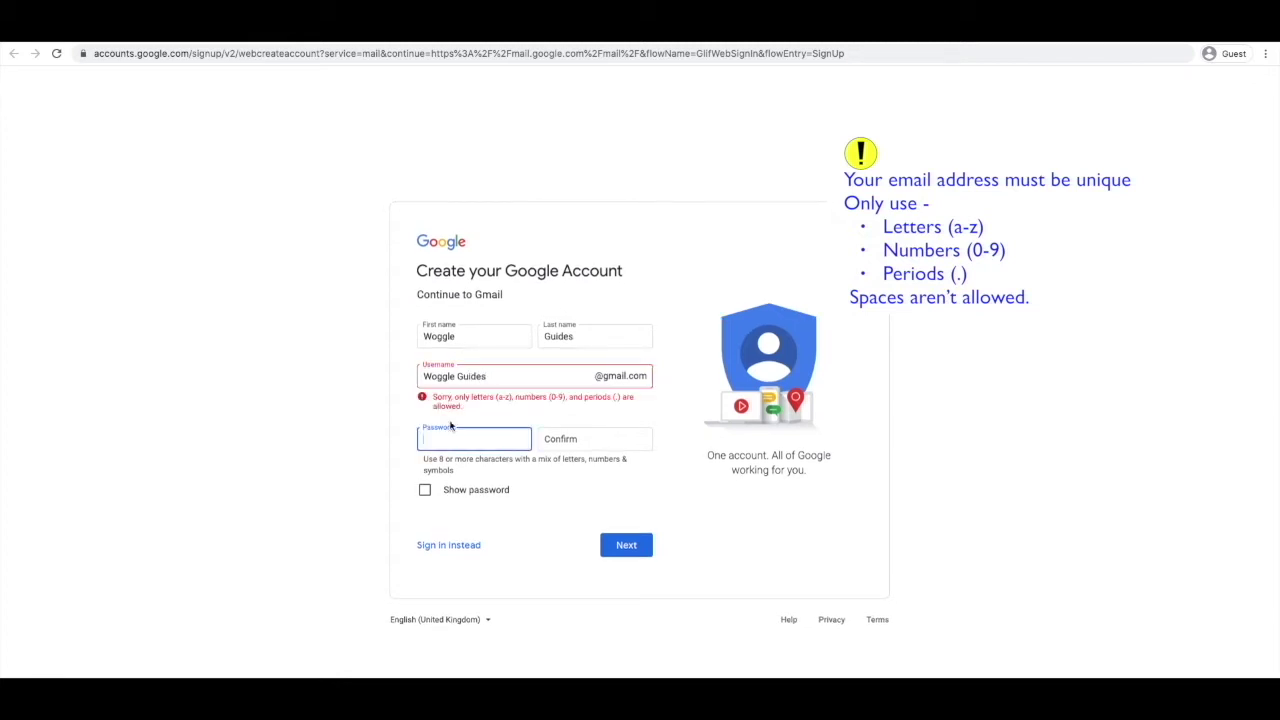
{"action": "left_click", "coordinate": [459, 378]}
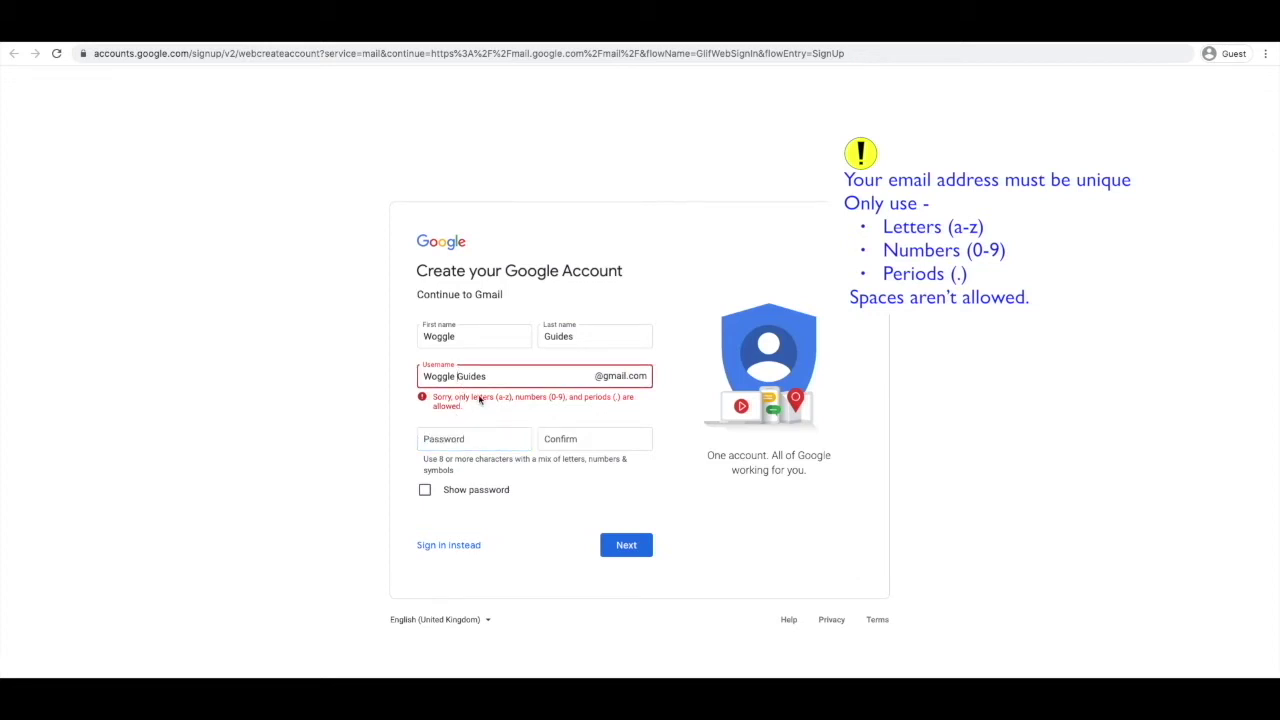
{"action": "key", "text": "BackSpace"}
{"action": "type", "text": "."}
{"action": "key", "text": "Tab"}
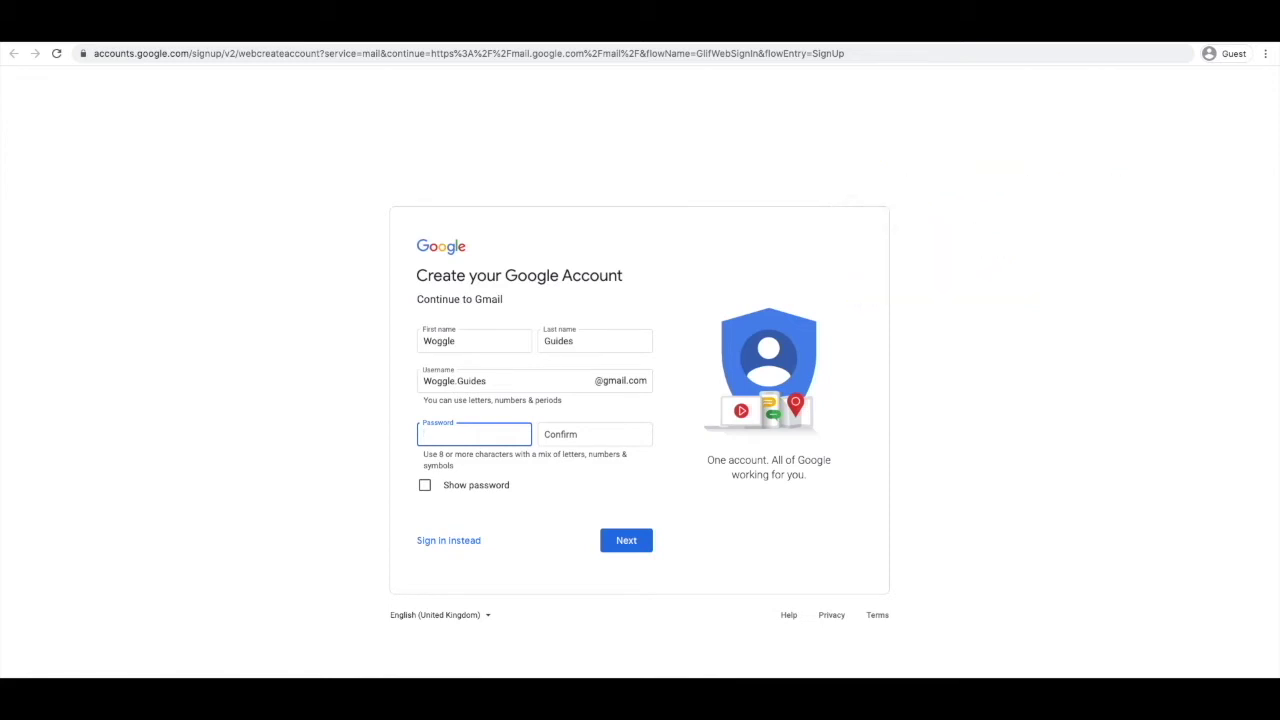
Turn on Show password, enter a password and confirmation, and submit
{"action": "left_click", "coordinate": [425, 487]}
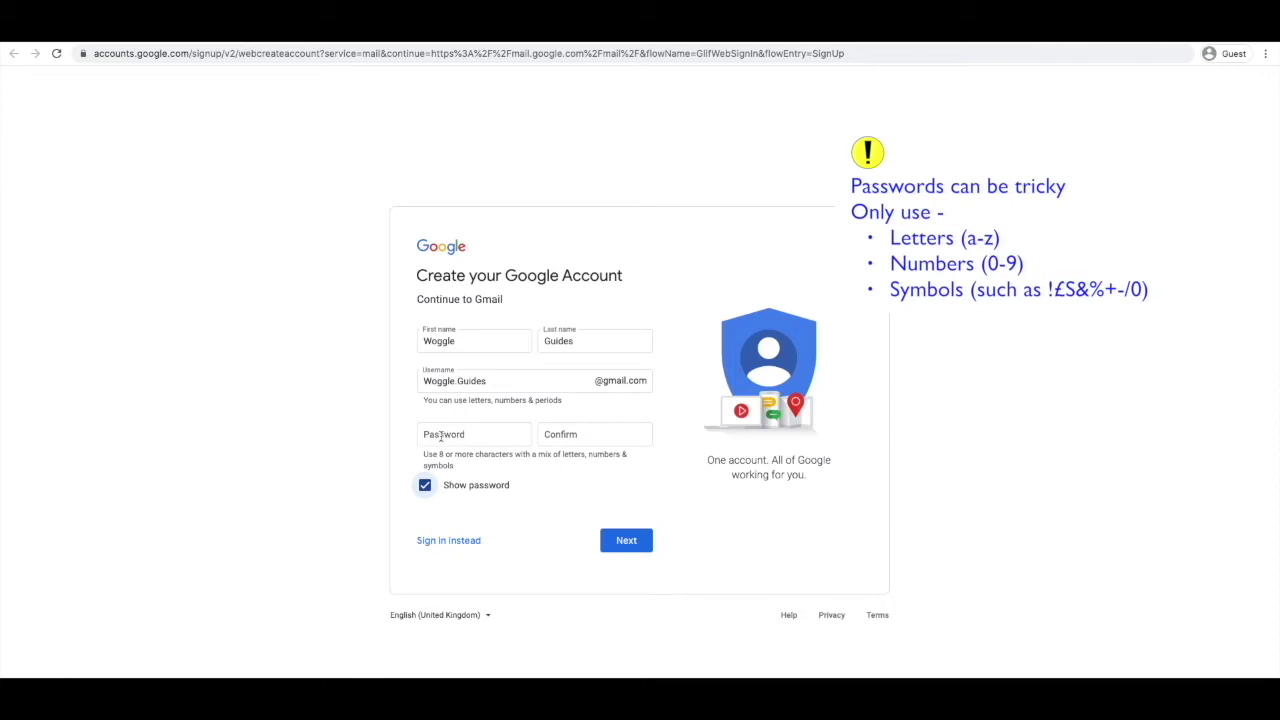
{"action": "left_click", "coordinate": [441, 436]}
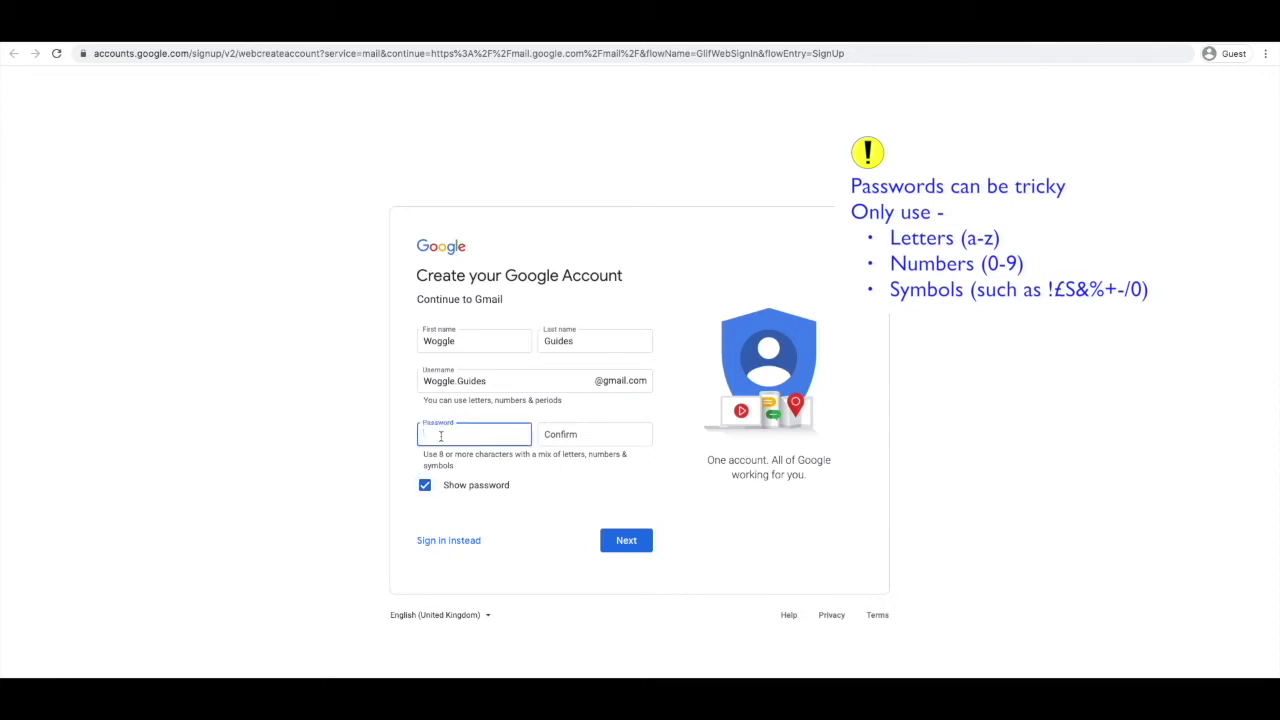
{"action": "type", "text": "p"}
{"action": "type", "text": "aasword"}
{"action": "key", "text": "Tab"}
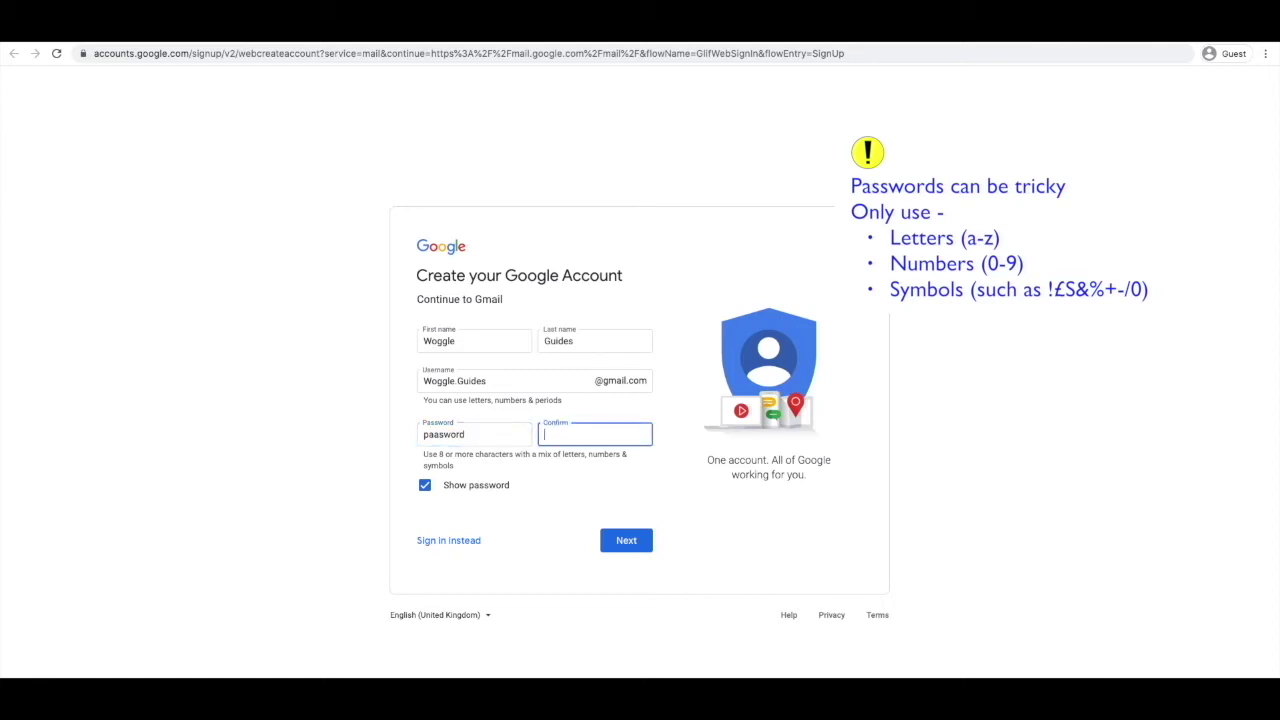
{"action": "type", "text": "password"}
{"action": "key", "text": "Tab"}
{"action": "key", "text": "Tab"}
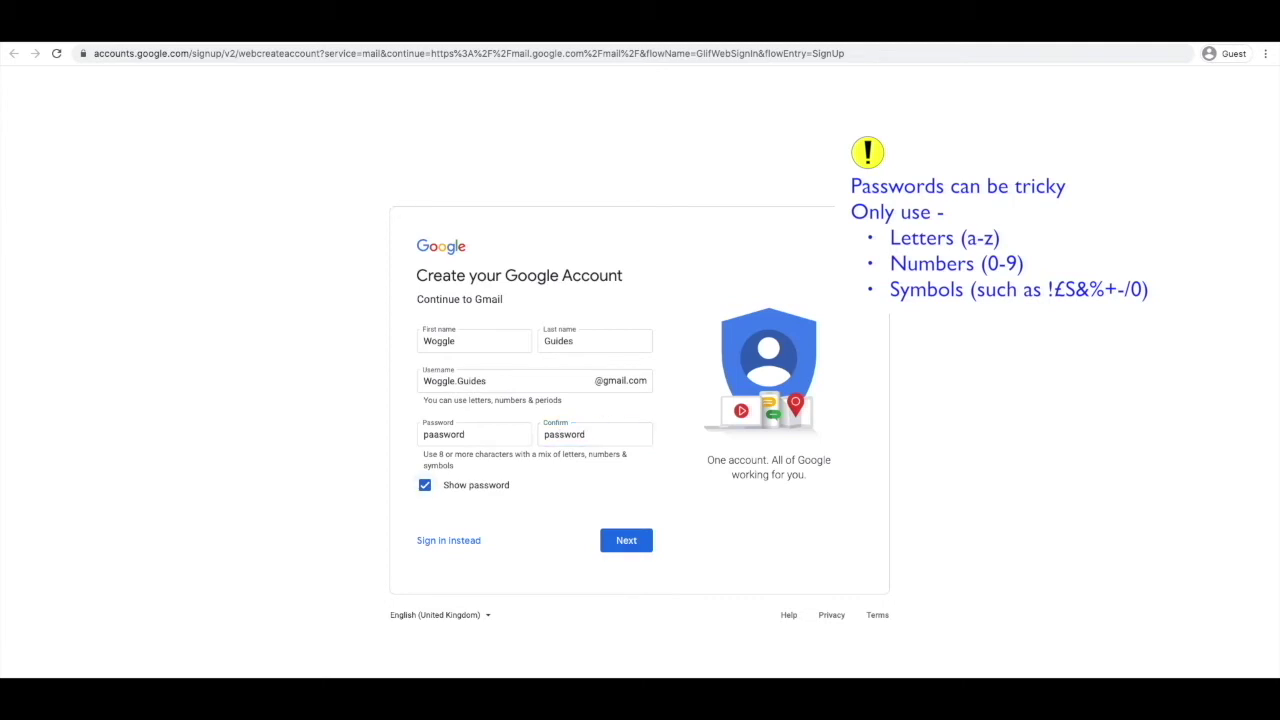
{"action": "key", "text": "Tab"}
{"action": "left_click", "coordinate": [618, 545]}
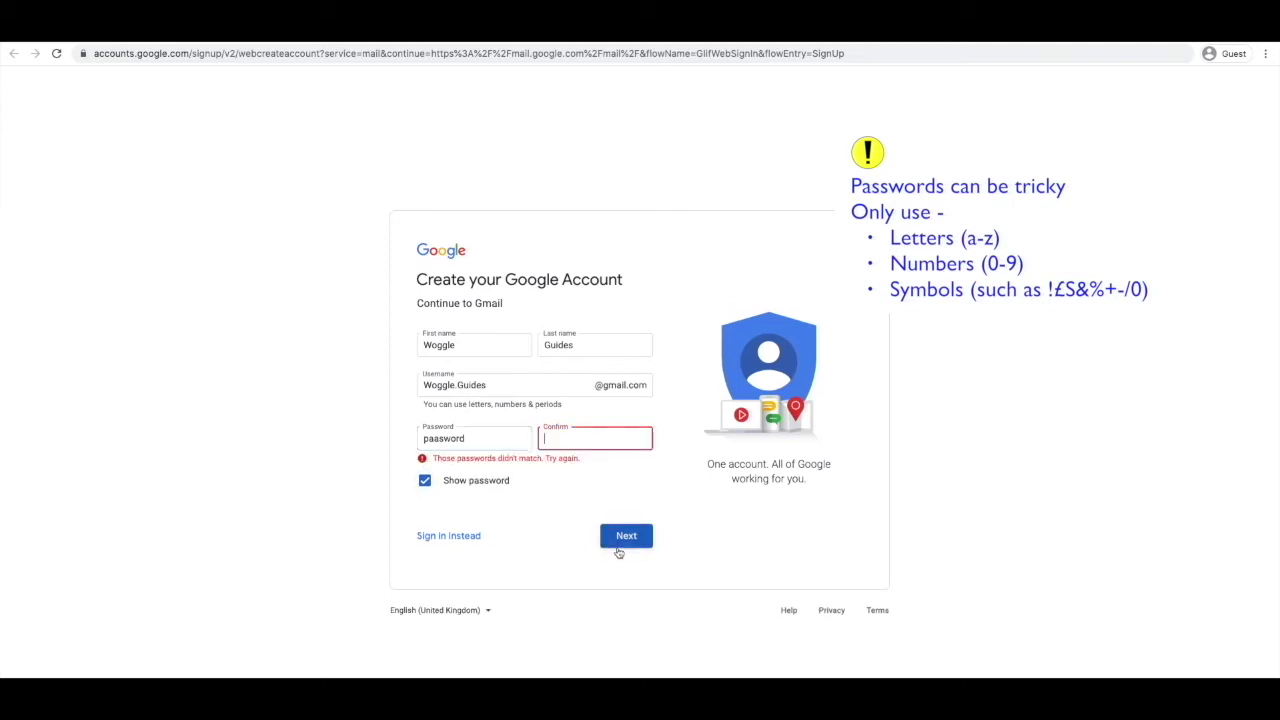
Retype the password confirmation to match and resubmit the form
{"action": "left_click", "coordinate": [442, 440]}
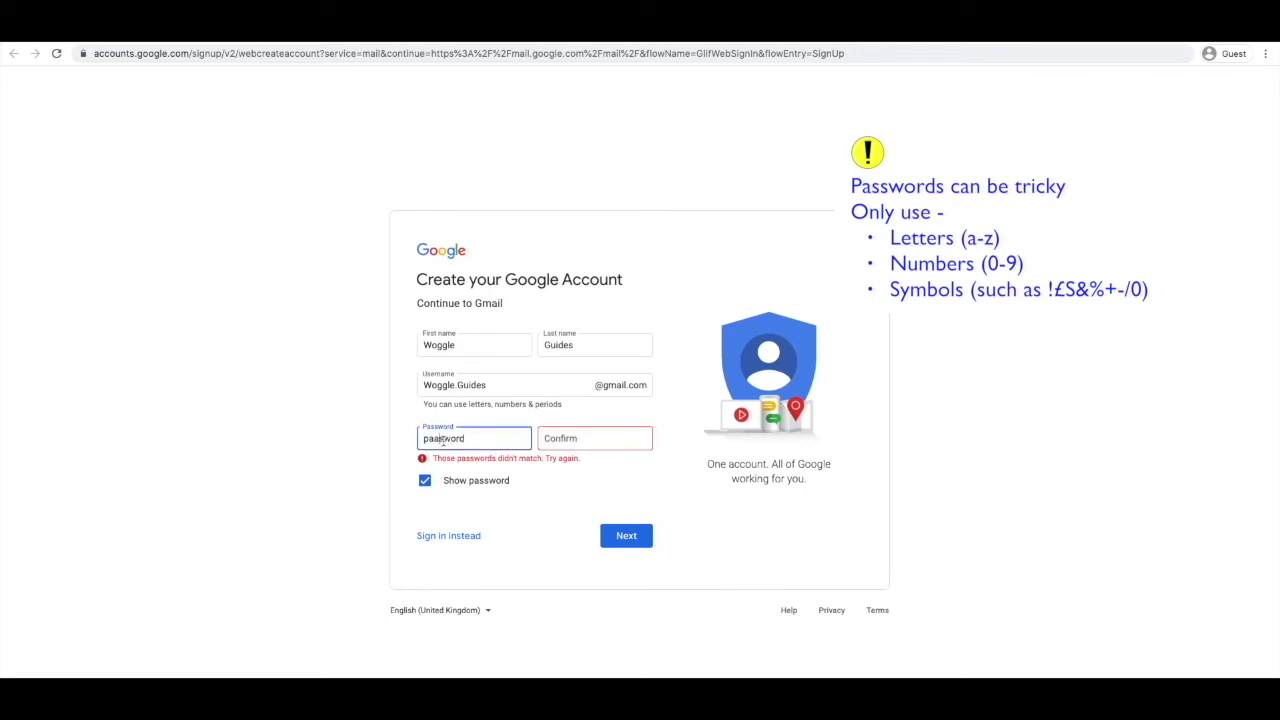
{"action": "left_click", "coordinate": [560, 438]}
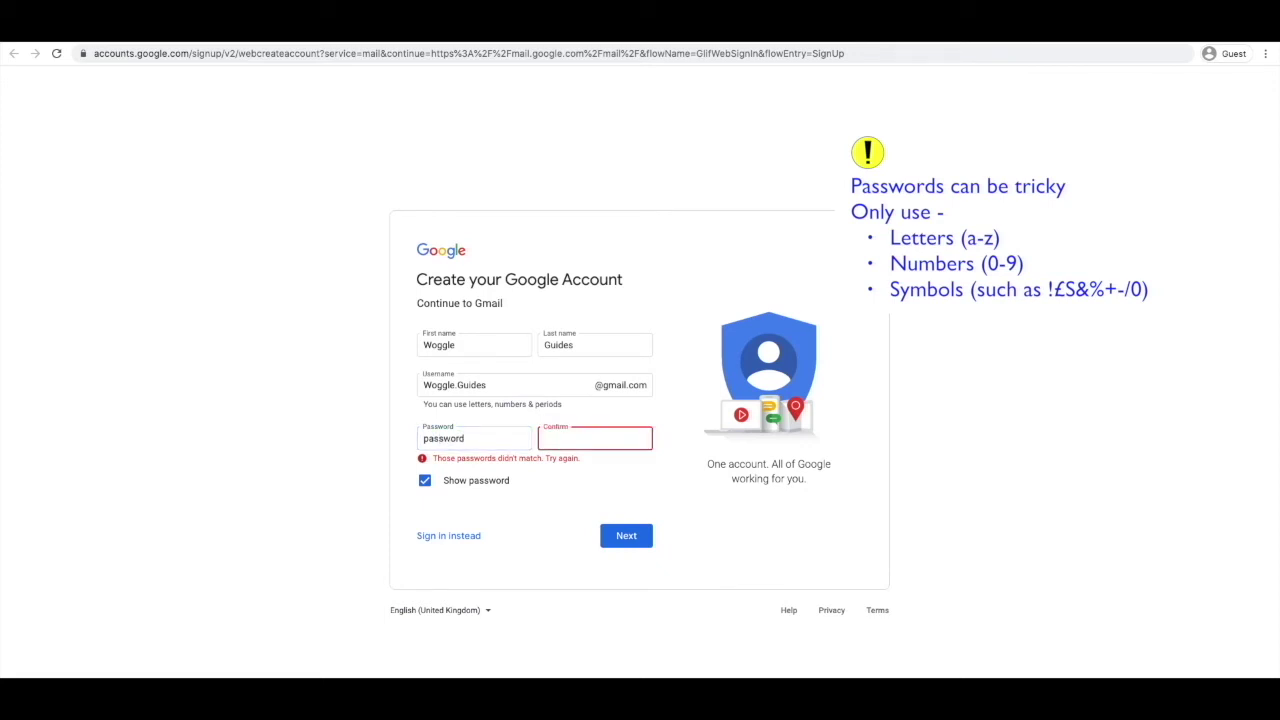
{"action": "type", "text": "password"}
{"action": "left_click", "coordinate": [612, 536]}
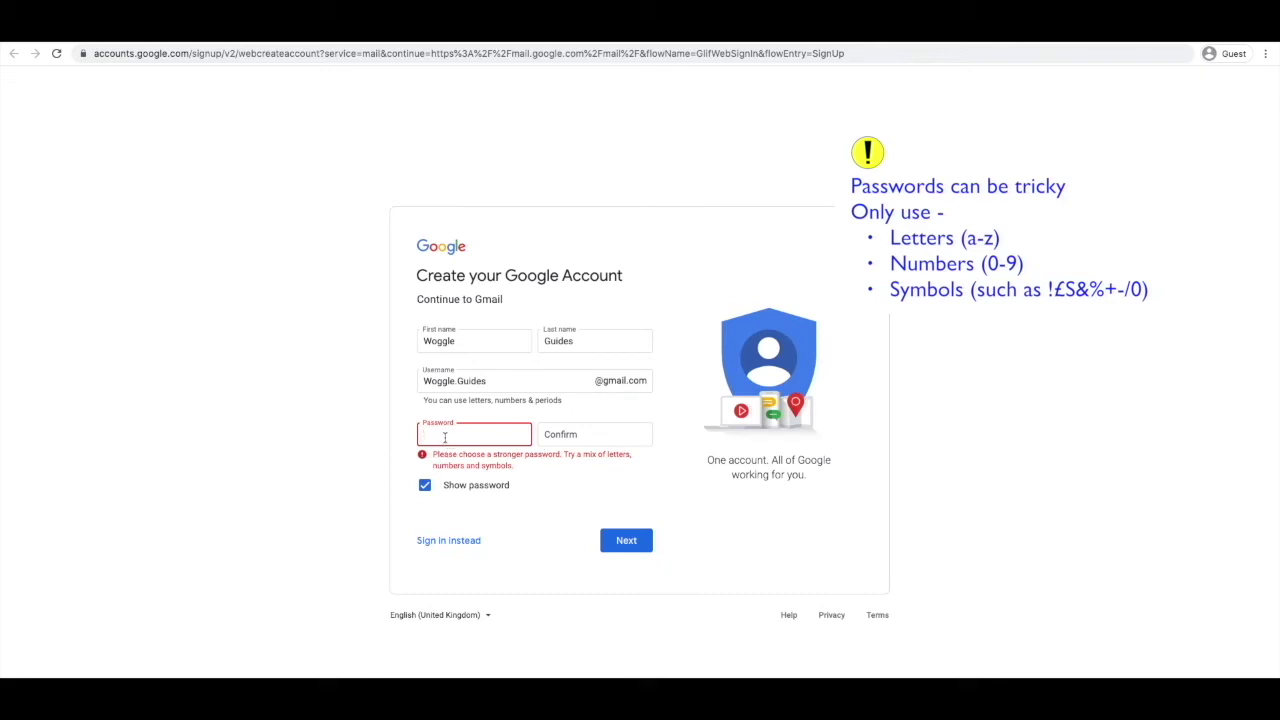
Paste a prepared strong password into Password and Confirm, then submit
{"action": "right_click", "coordinate": [445, 437]}
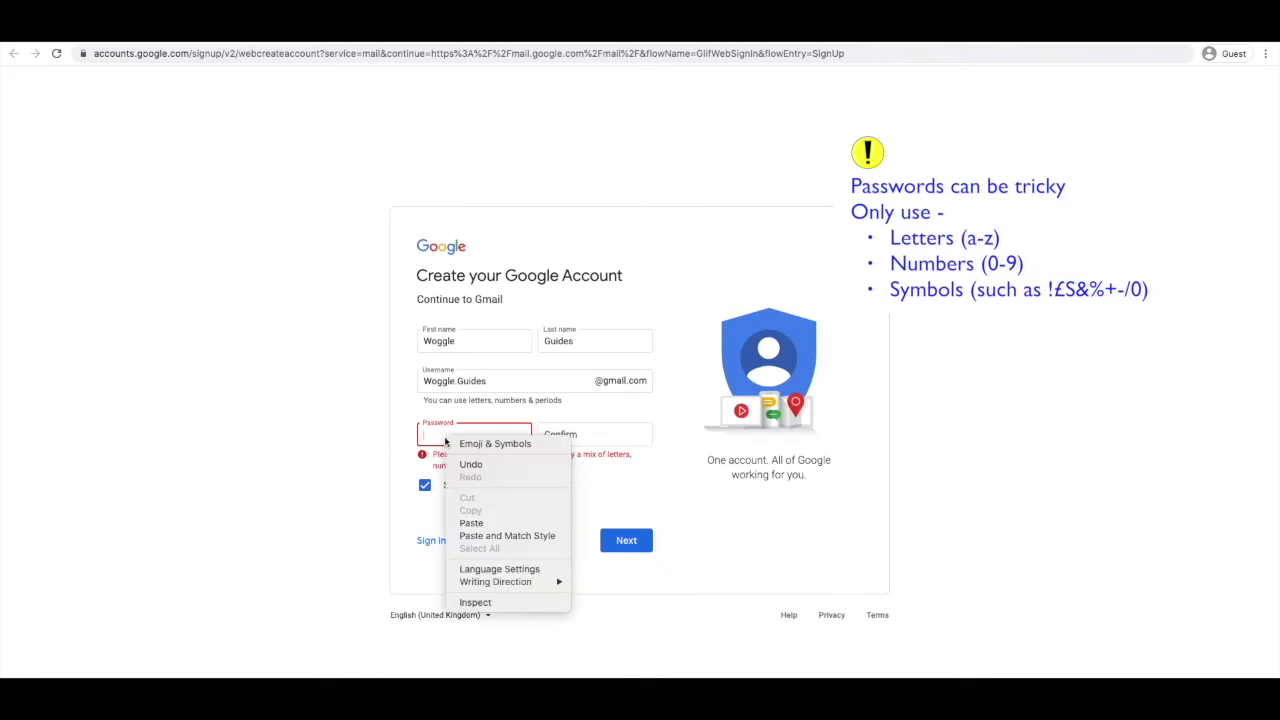
{"action": "left_click", "coordinate": [481, 522]}
{"action": "right_click", "coordinate": [558, 435]}
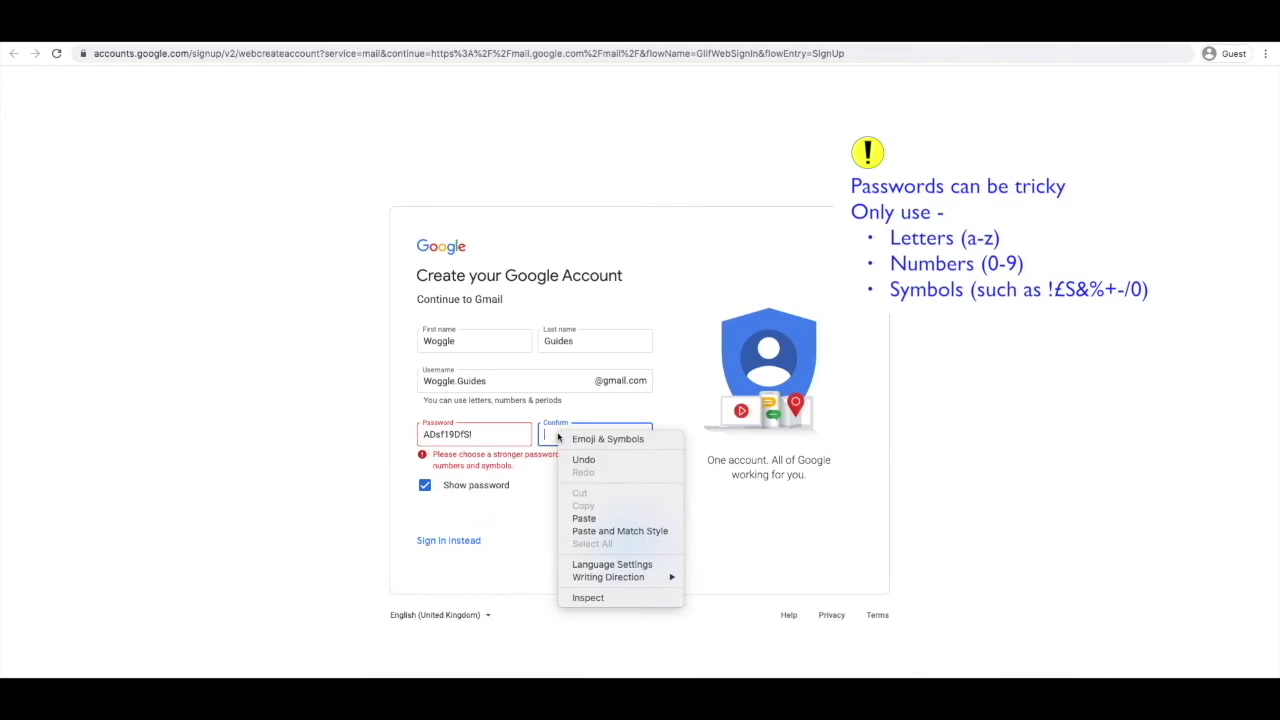
{"action": "left_click", "coordinate": [583, 519]}
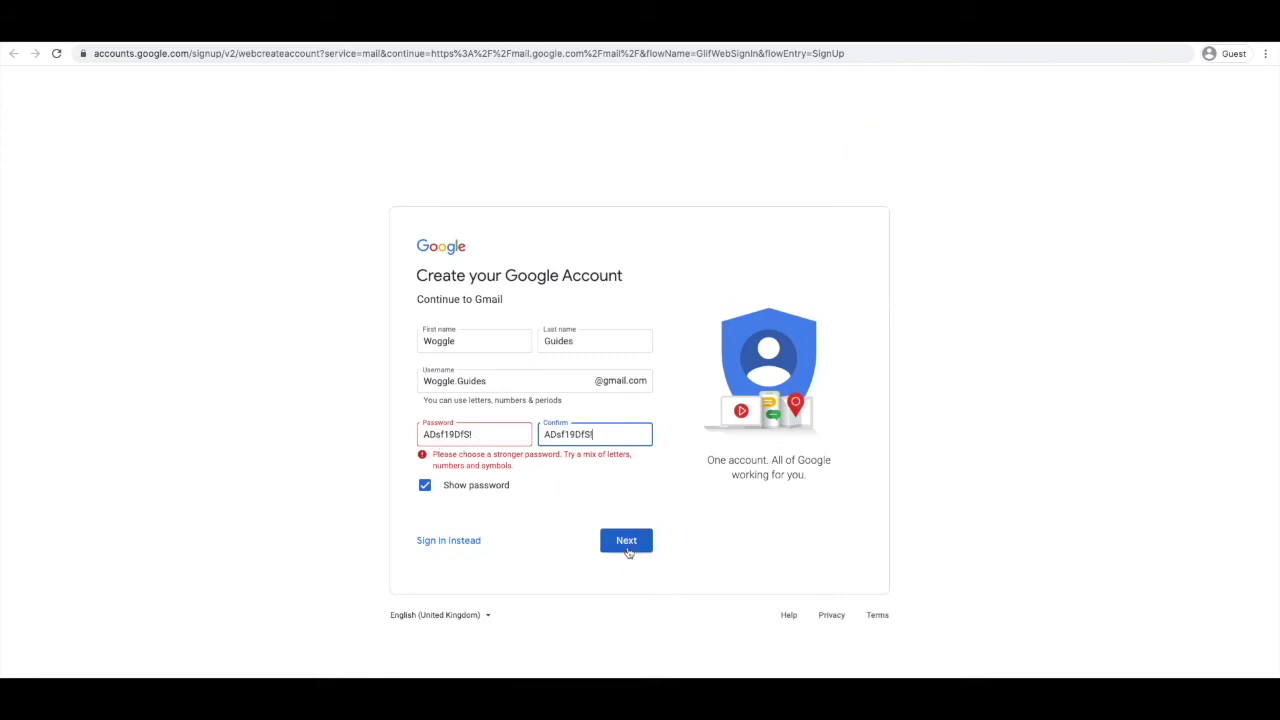
{"action": "left_click", "coordinate": [627, 550]}
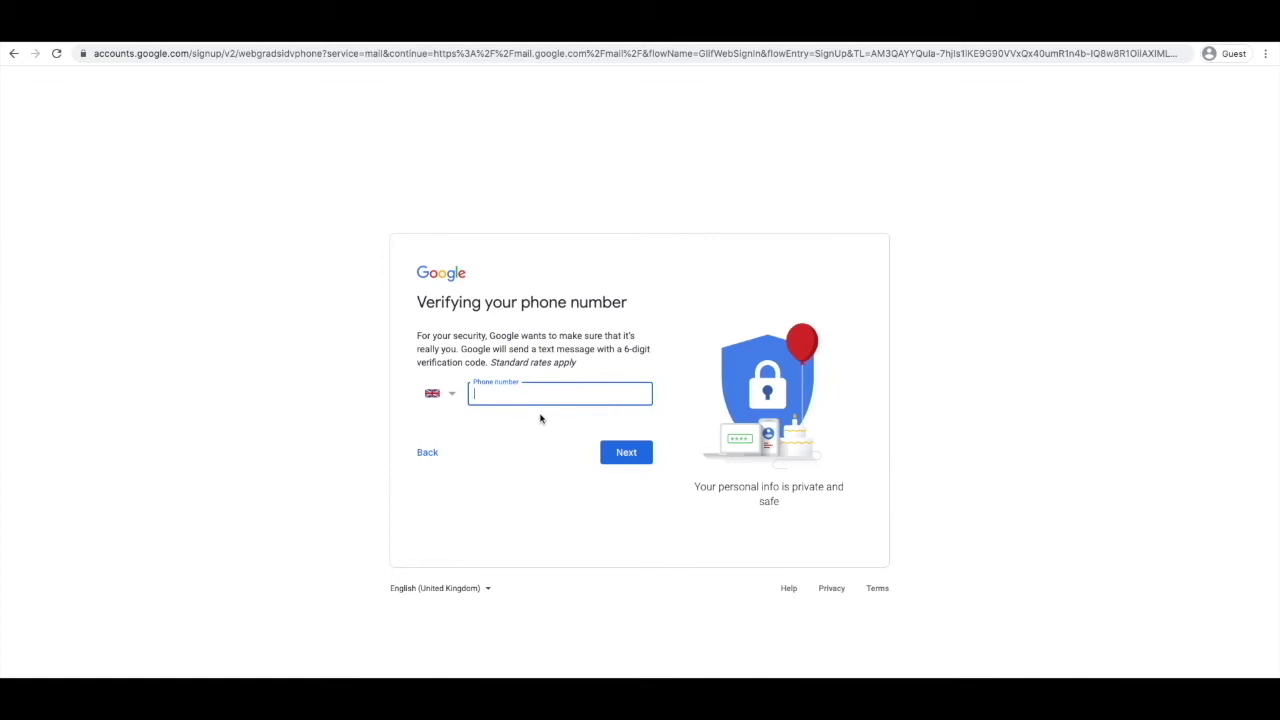
Paste in the phone number, request a code, and enter the texted verification code
{"action": "key", "text": "ctrl+v"}
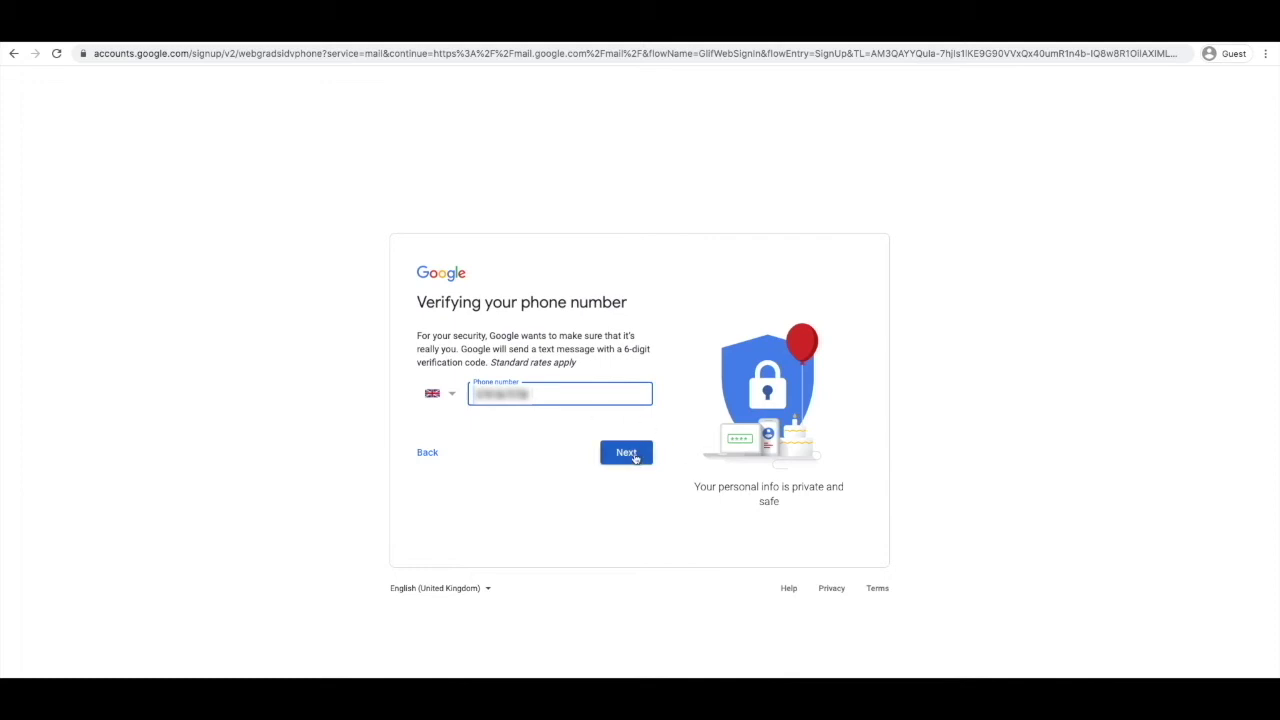
{"action": "left_click", "coordinate": [634, 455]}
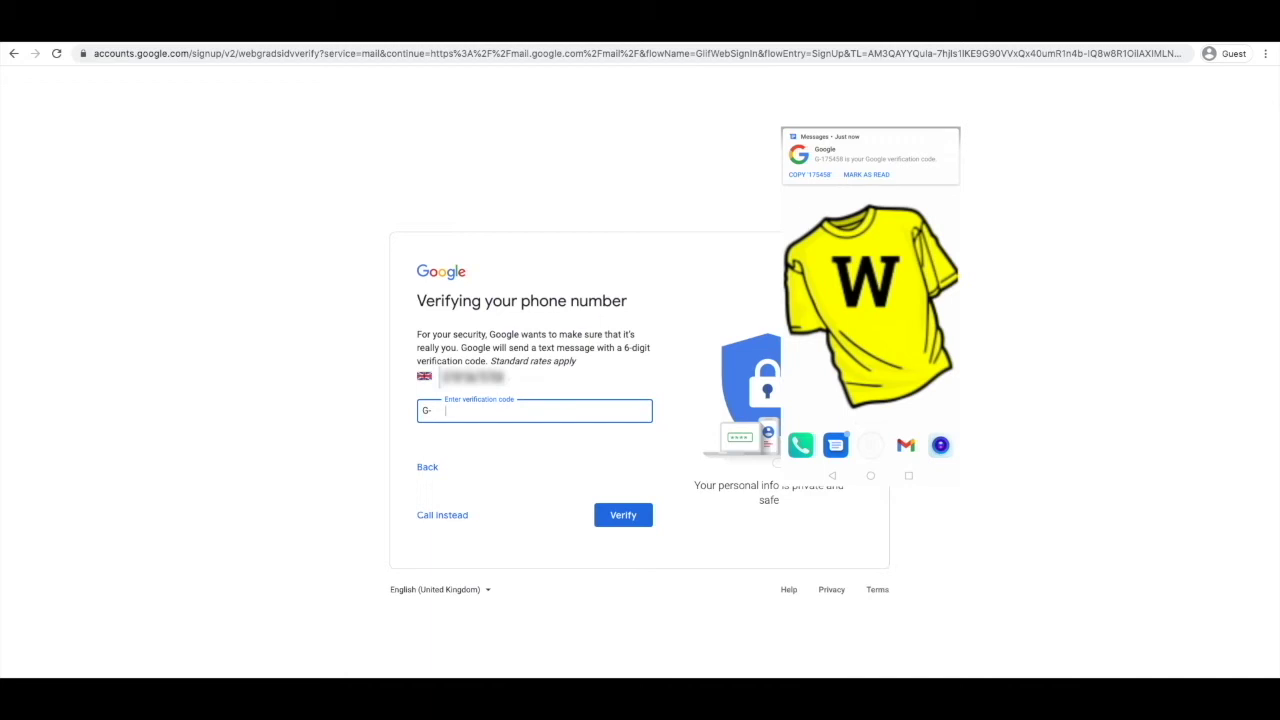
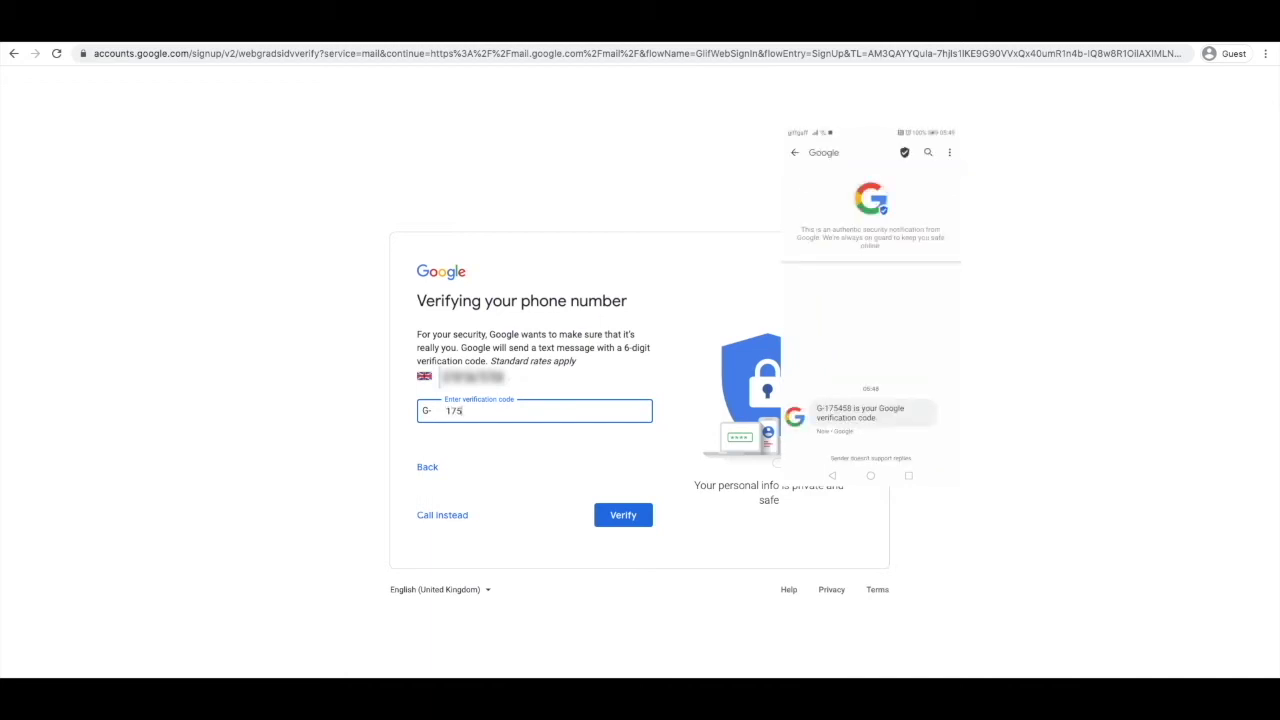
{"action": "left_click", "coordinate": [630, 518]}
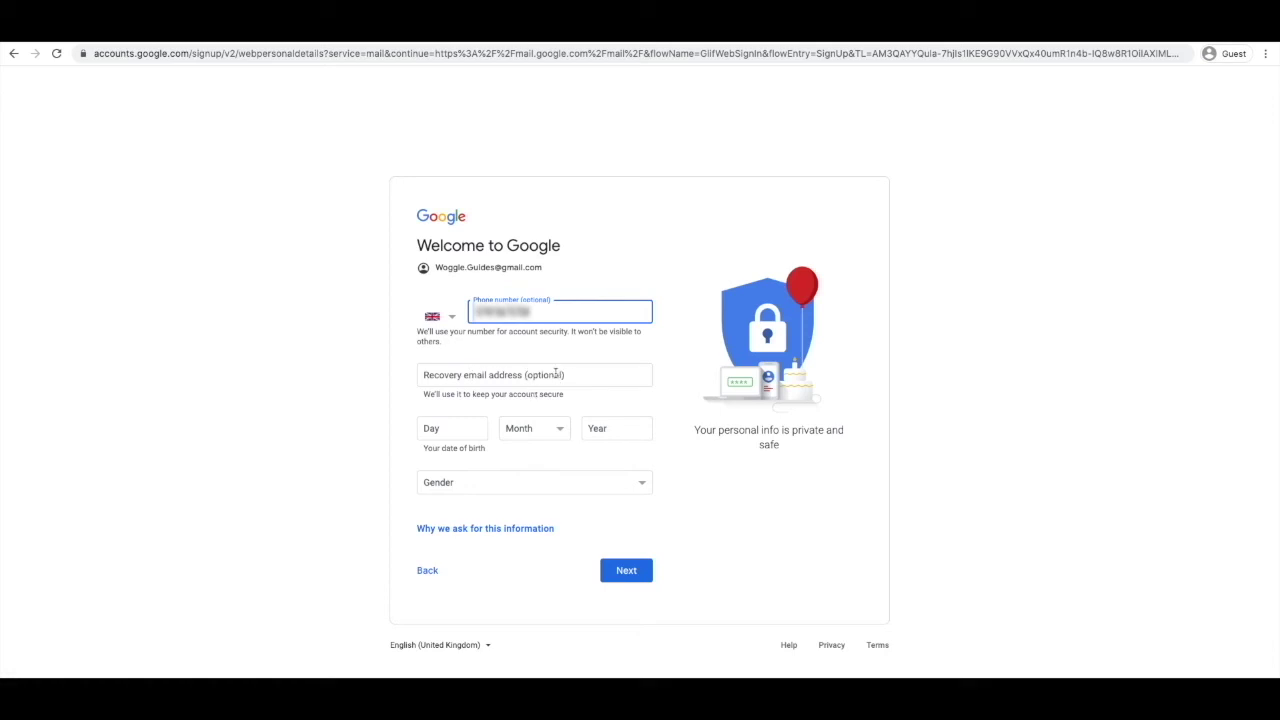
{"action": "left_click", "coordinate": [449, 432]}
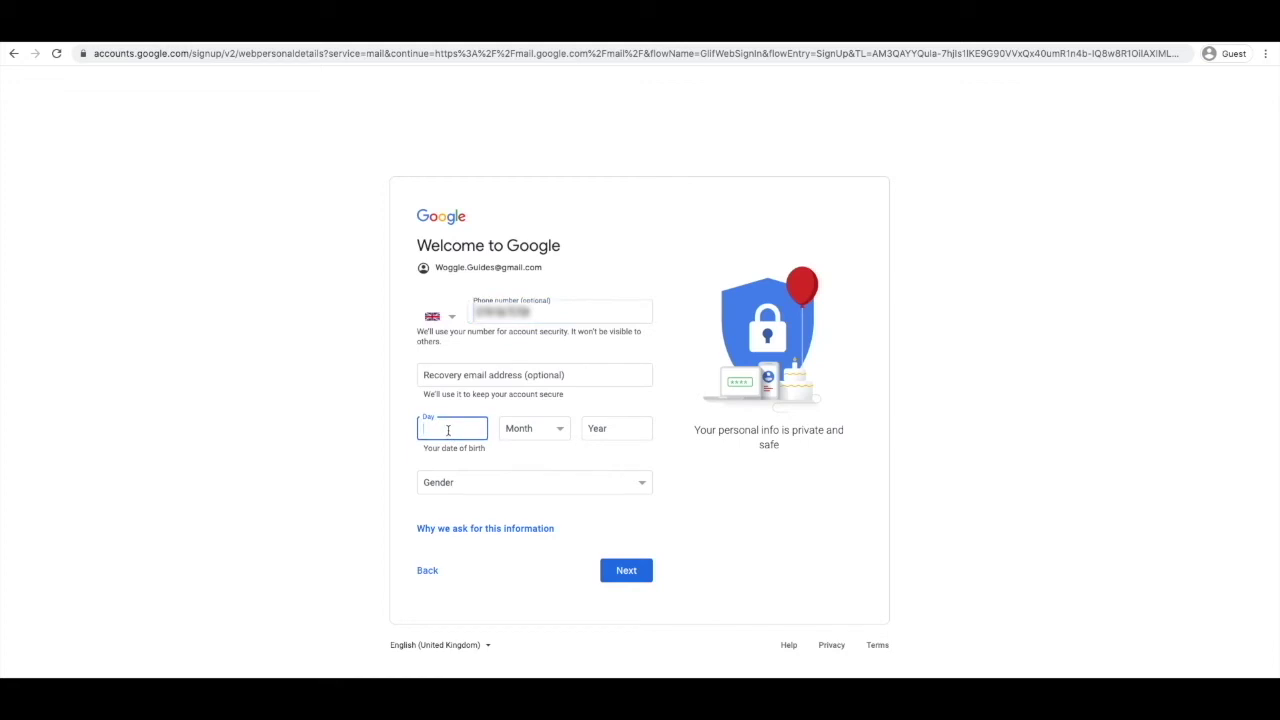
{"action": "type", "text": "23"}
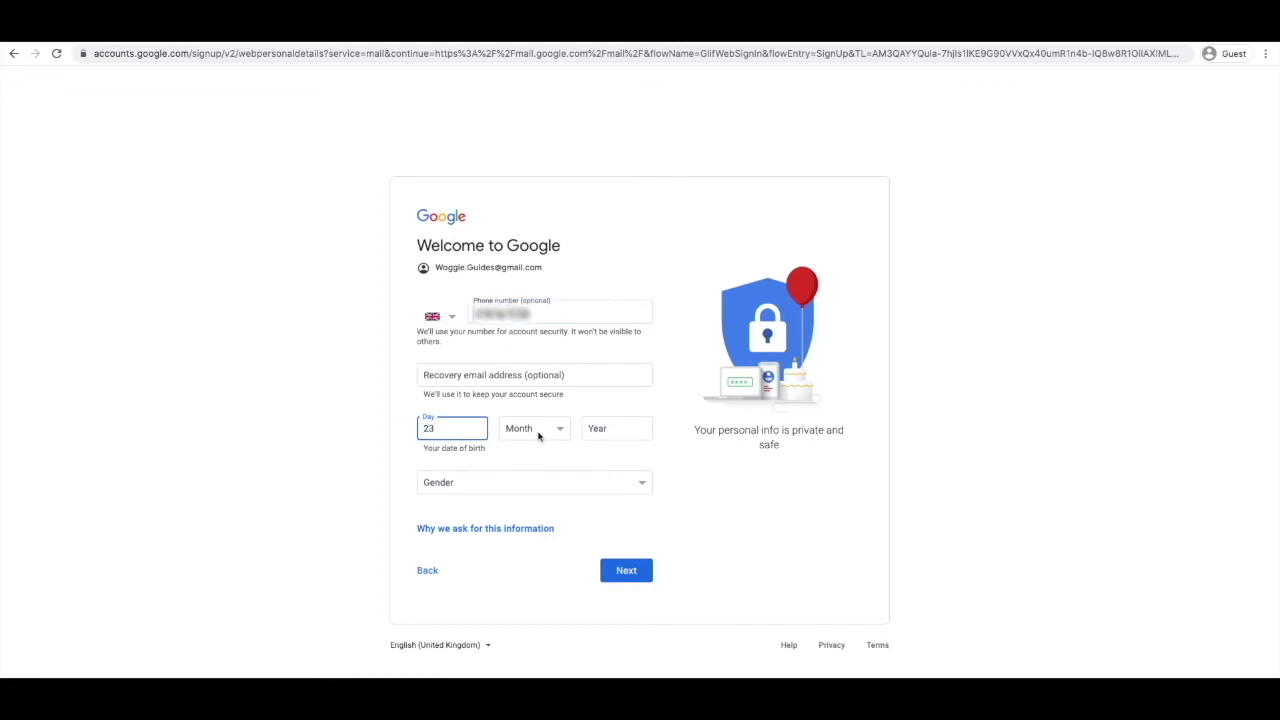
{"action": "left_click", "coordinate": [537, 434]}
{"action": "left_click", "coordinate": [521, 516]}
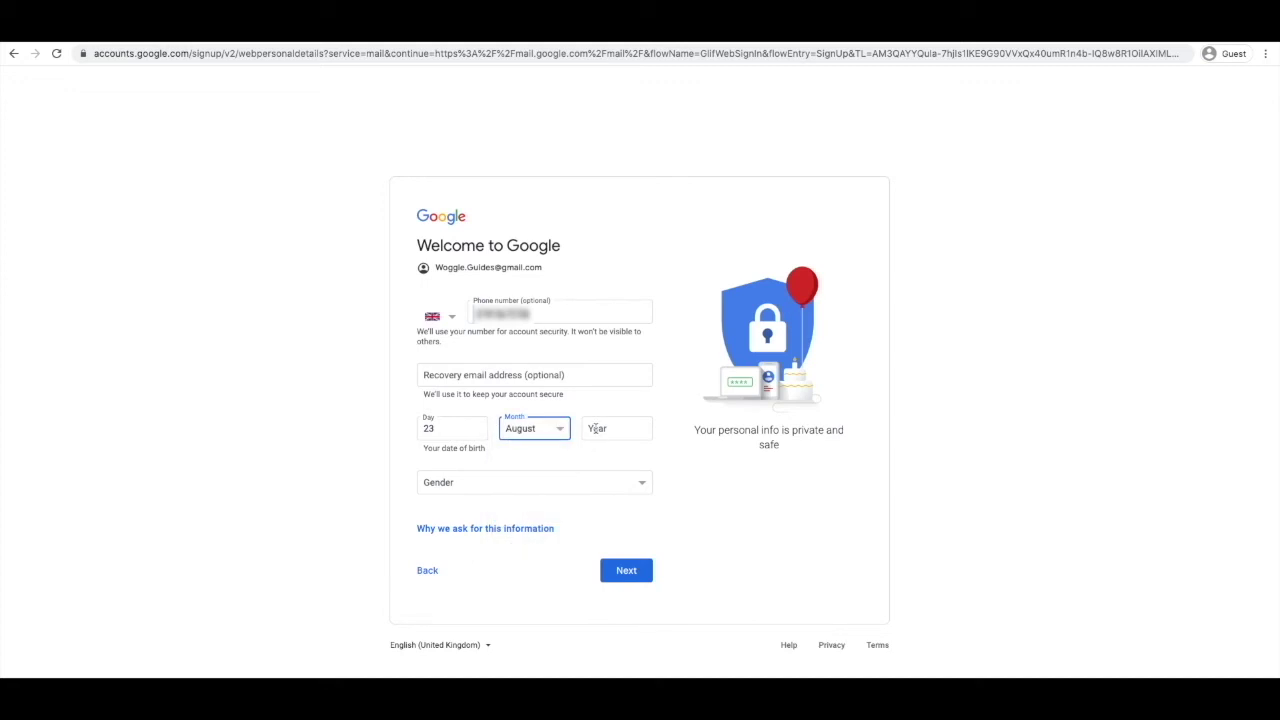
{"action": "left_click", "coordinate": [596, 428]}
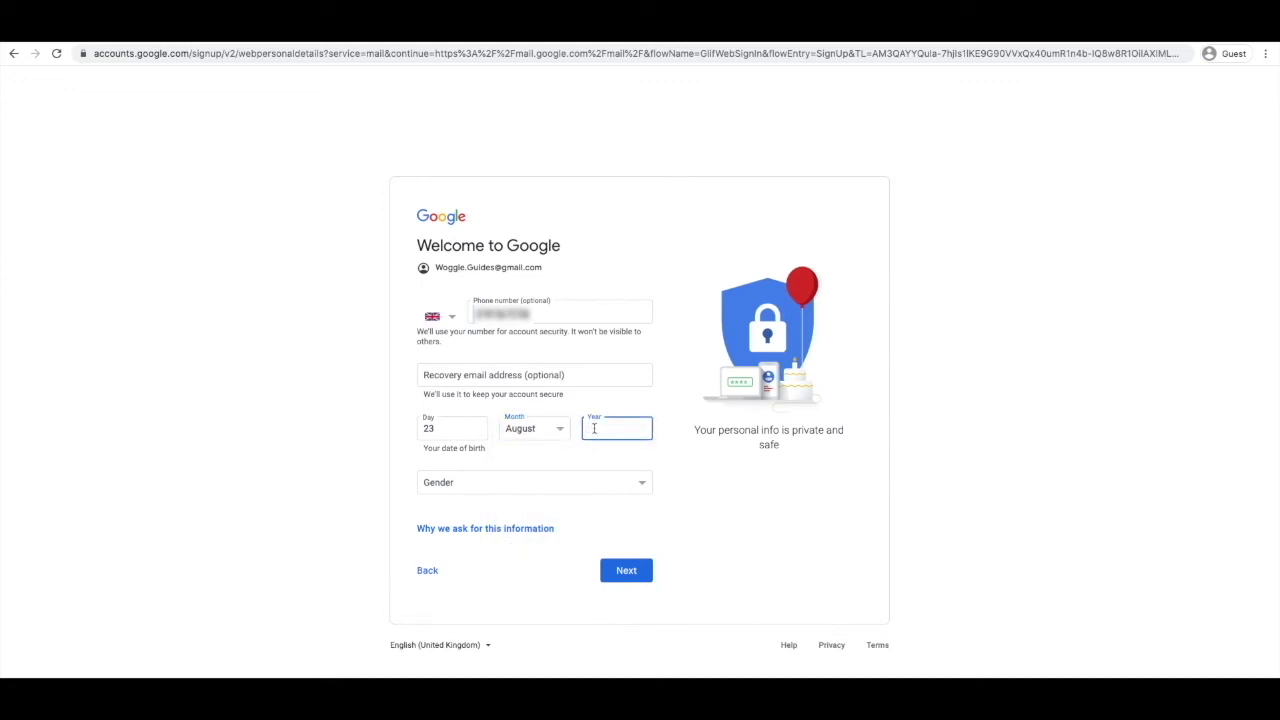
Set the gender to Male and continue past the personal details page
{"action": "left_click", "coordinate": [460, 483]}
{"action": "left_click", "coordinate": [457, 494]}
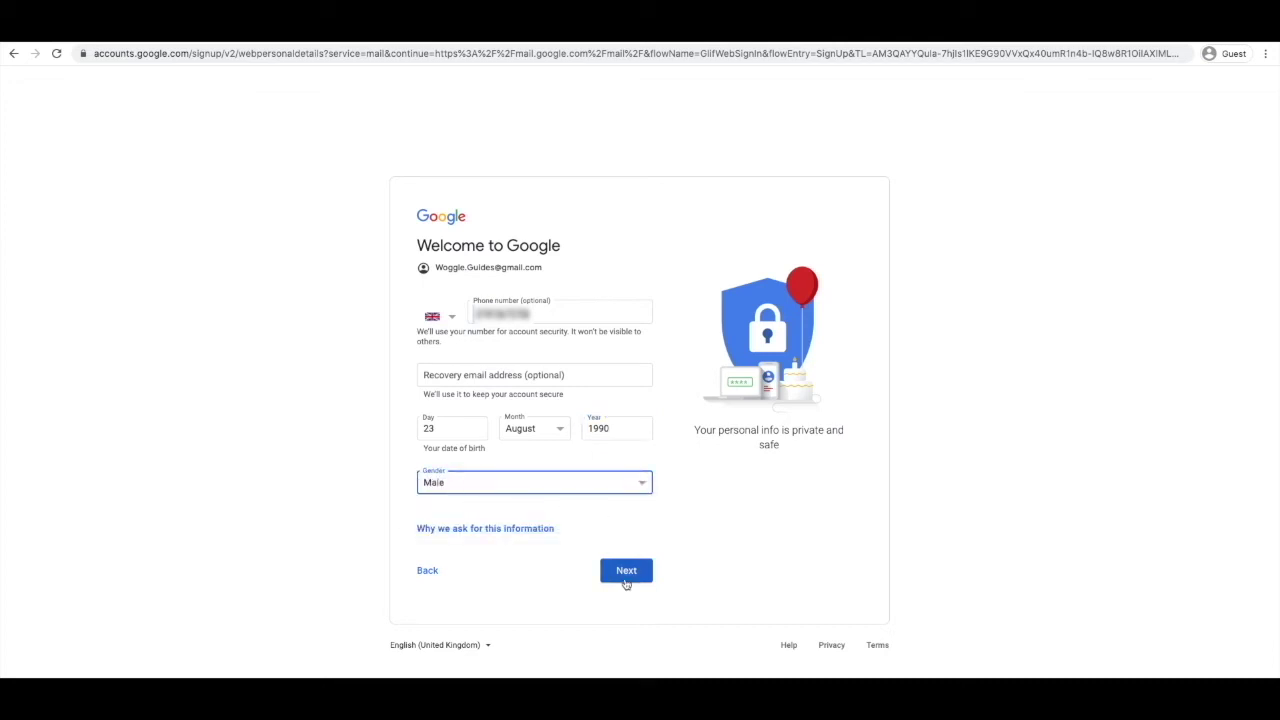
{"action": "left_click", "coordinate": [626, 580]}
{"action": "left_click", "coordinate": [626, 580]}
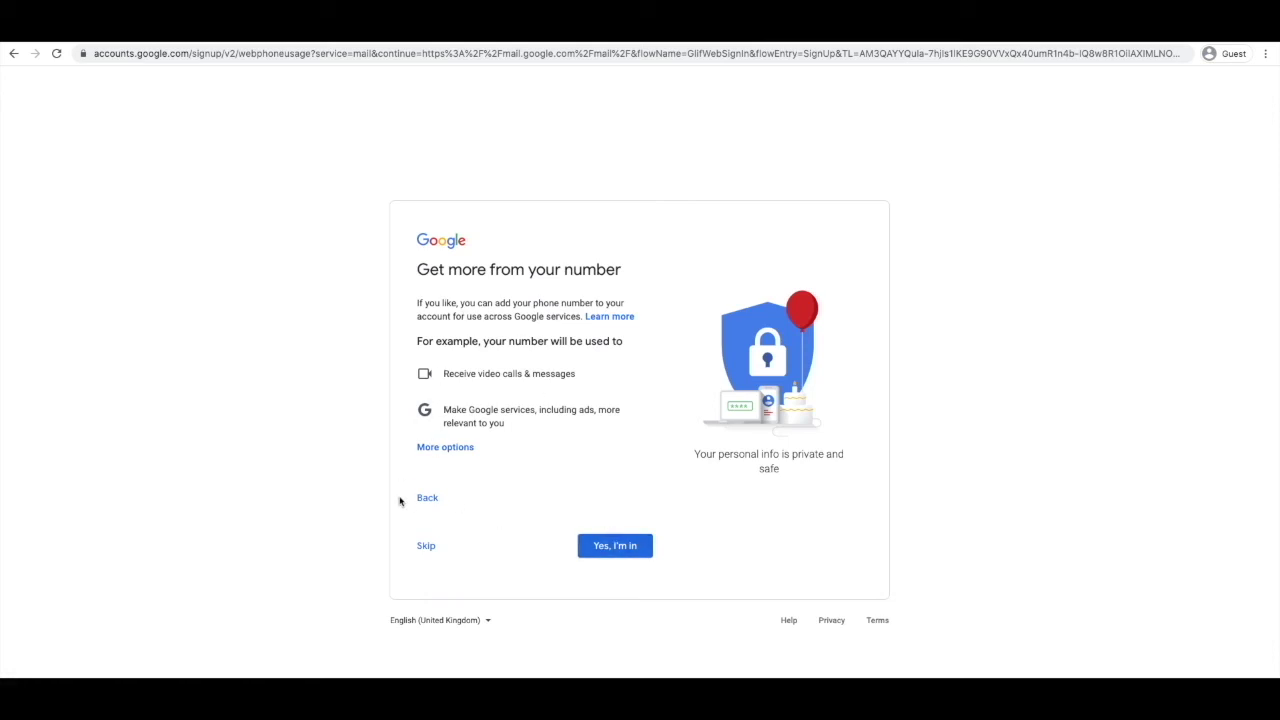
Skip the phone-number extras and choose Express personalisation
{"action": "left_click", "coordinate": [427, 547]}
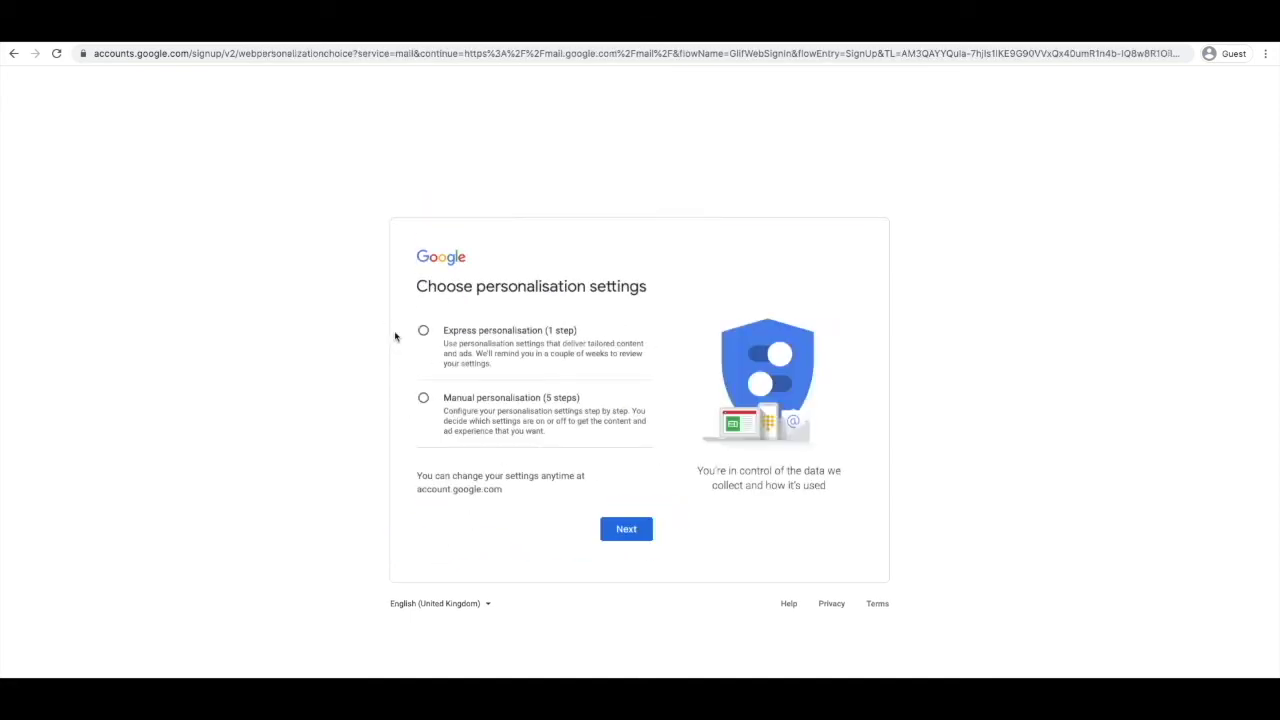
{"action": "left_click", "coordinate": [423, 333]}
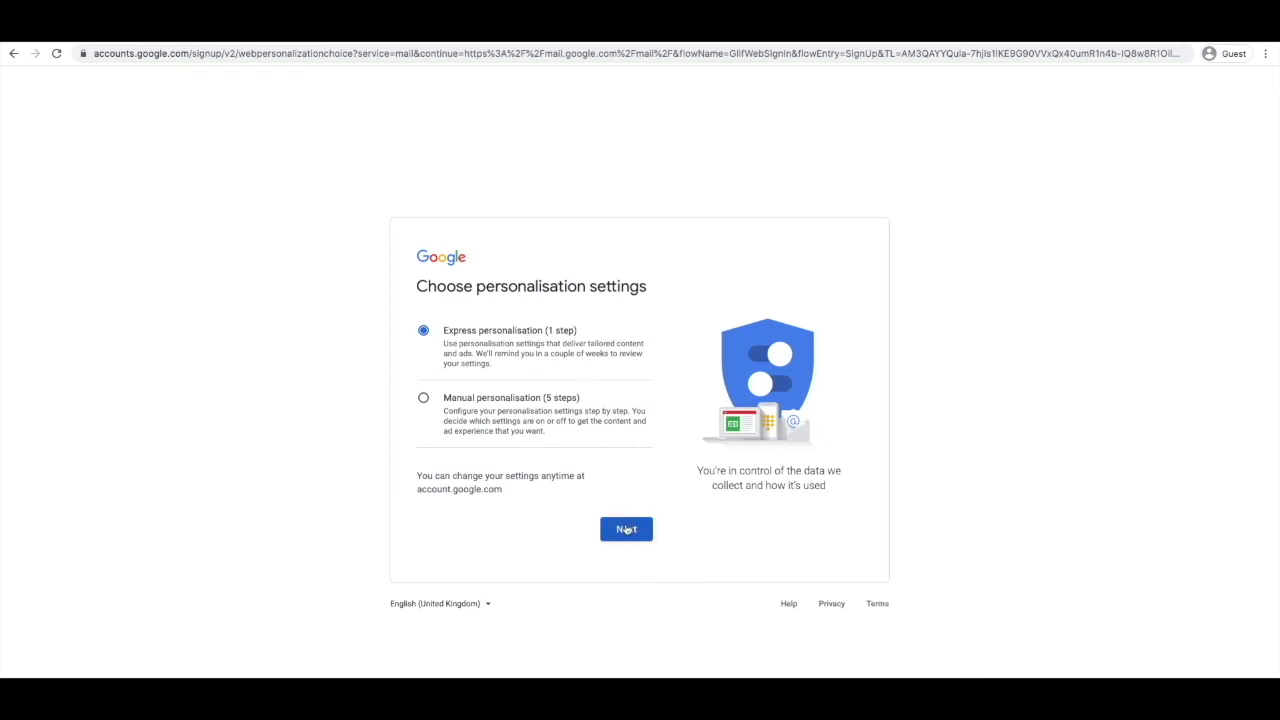
{"action": "left_click", "coordinate": [627, 531]}
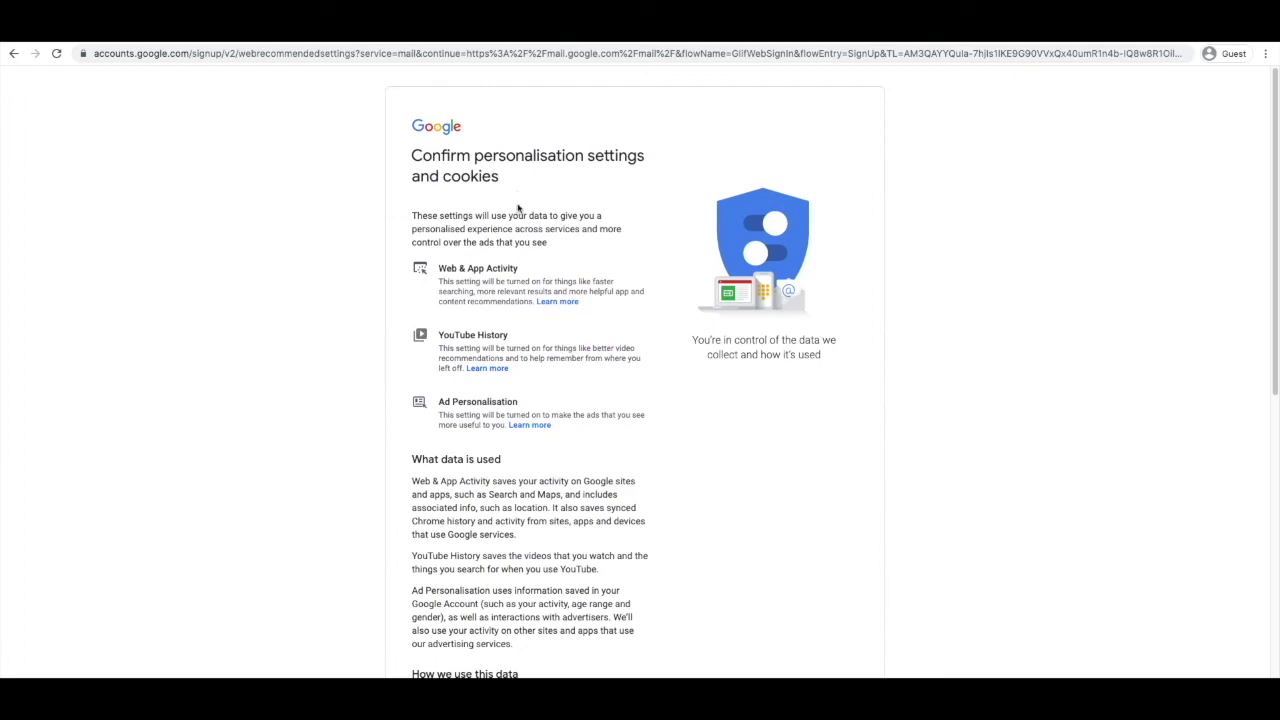
Confirm the personalisation and cookie settings, then agree to Privacy and Terms
{"action": "scroll", "coordinate": [518, 208], "scroll_direction": "down", "scroll_amount": 1}
{"action": "scroll", "coordinate": [517, 206], "scroll_direction": "down", "scroll_amount": 2}
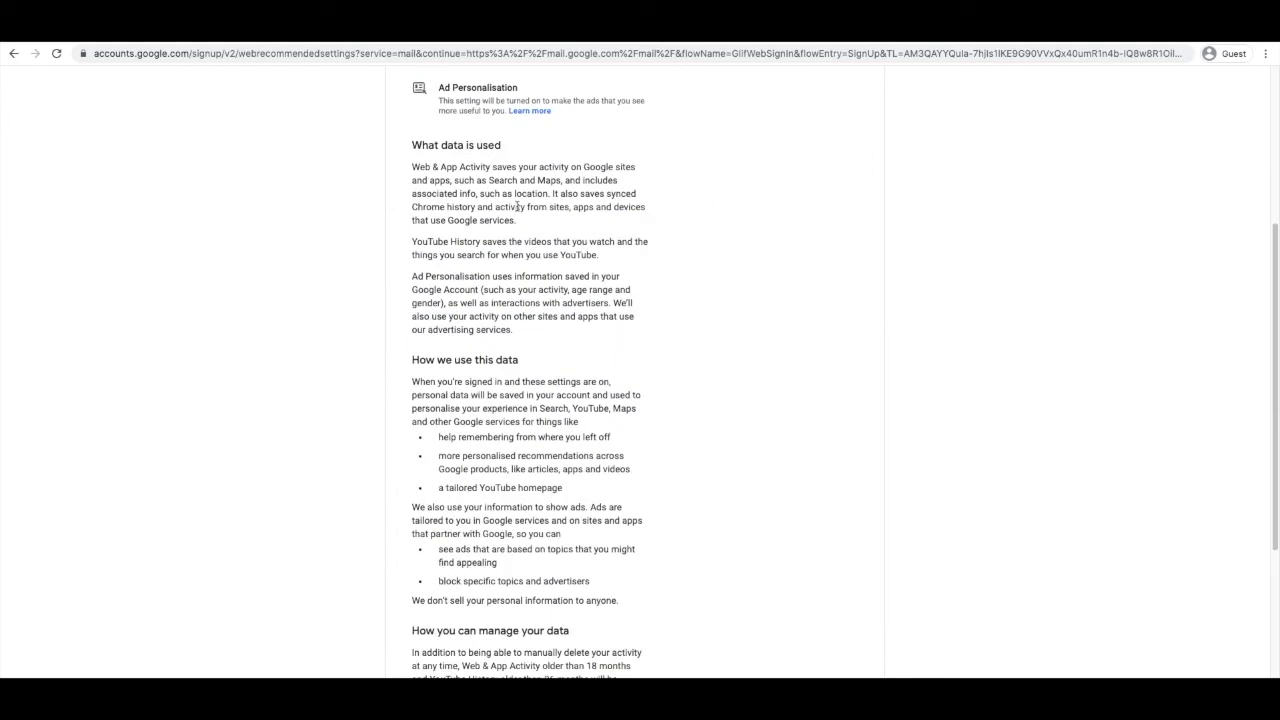
{"action": "scroll", "coordinate": [517, 207], "scroll_direction": "down", "scroll_amount": 1}
{"action": "scroll", "coordinate": [517, 210], "scroll_direction": "down", "scroll_amount": 3}
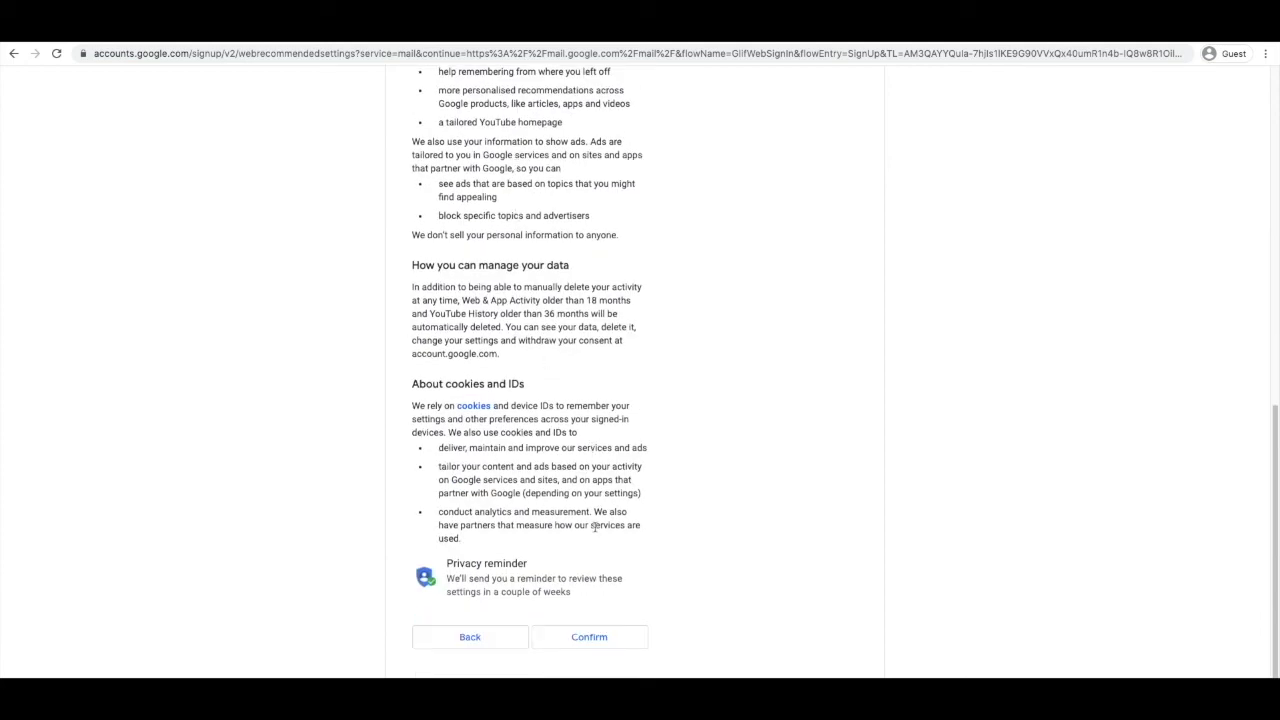
{"action": "left_click", "coordinate": [598, 649]}
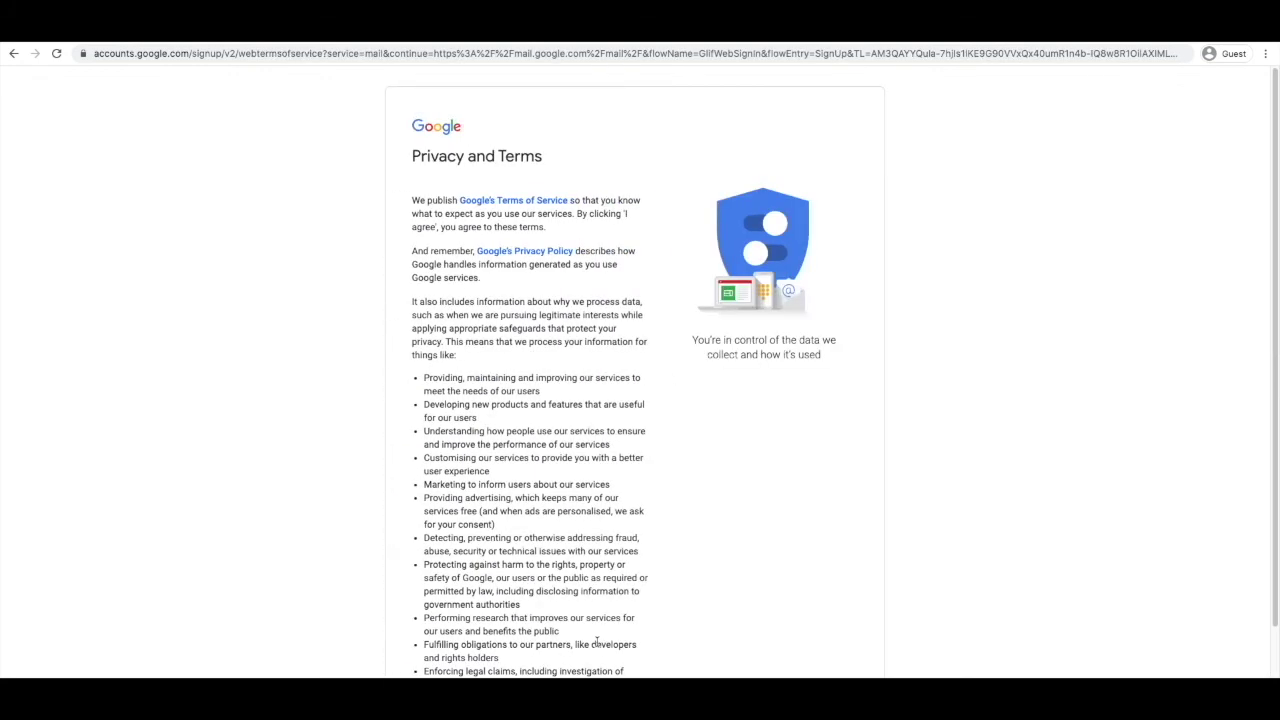
{"action": "scroll", "coordinate": [584, 558], "scroll_direction": "down", "scroll_amount": 2}
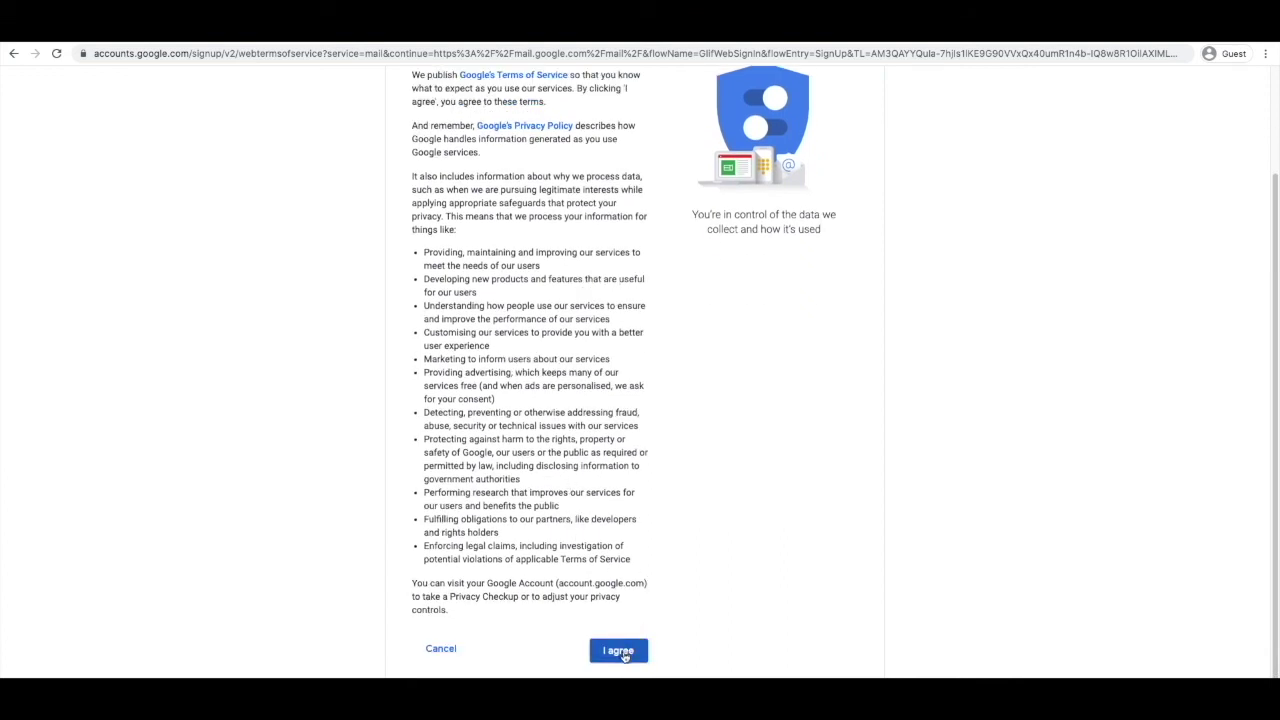
{"action": "left_click", "coordinate": [620, 652]}
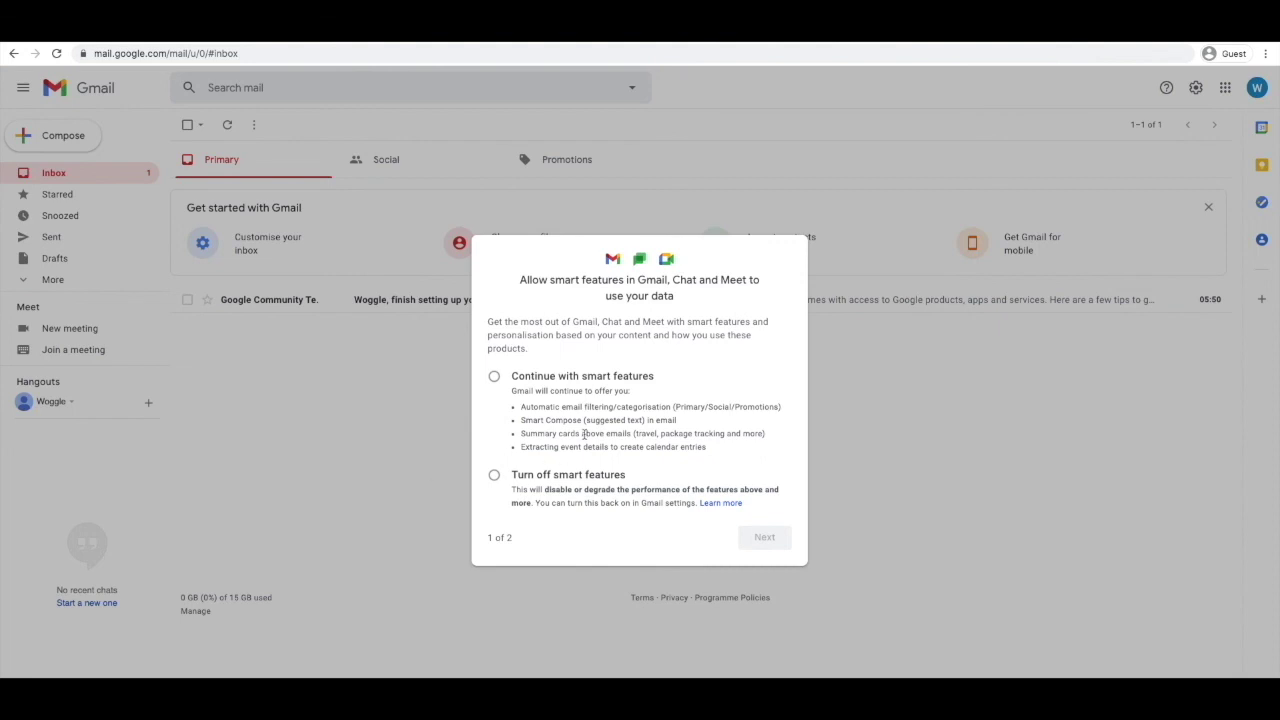
Choose Continue with smart features, then Personalise other Google products
{"action": "left_click", "coordinate": [493, 378]}
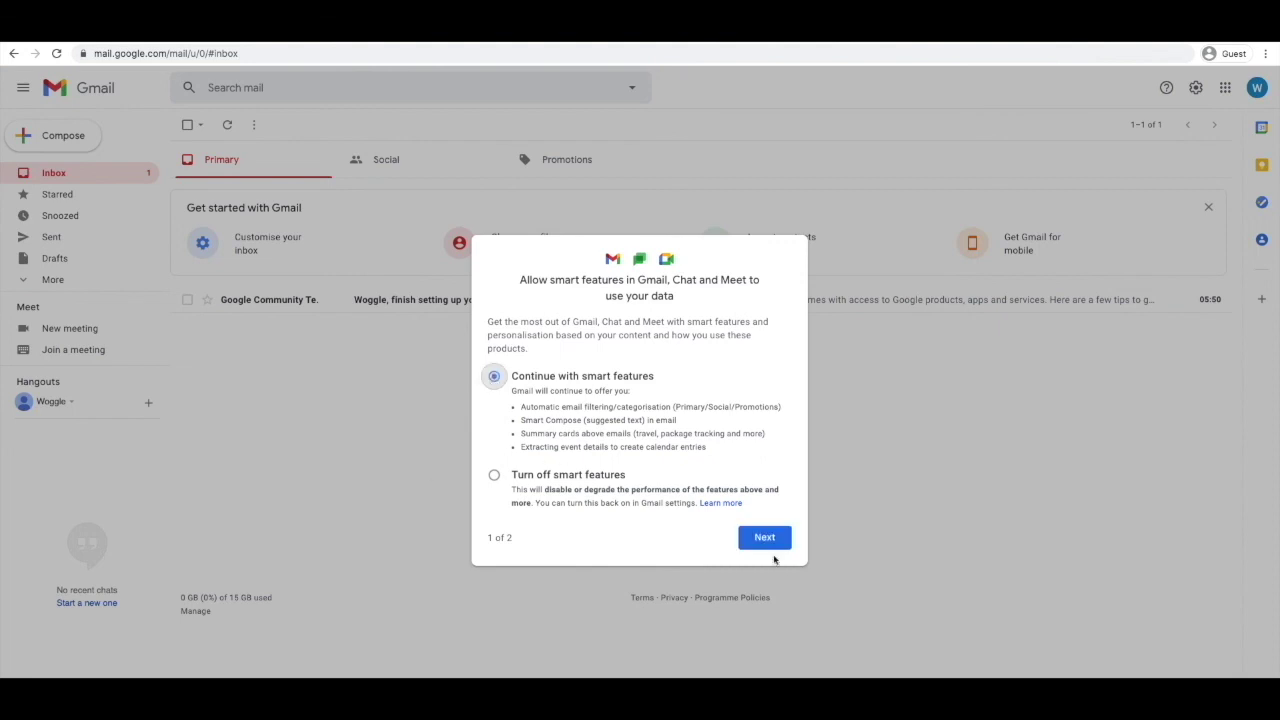
{"action": "left_click", "coordinate": [765, 538]}
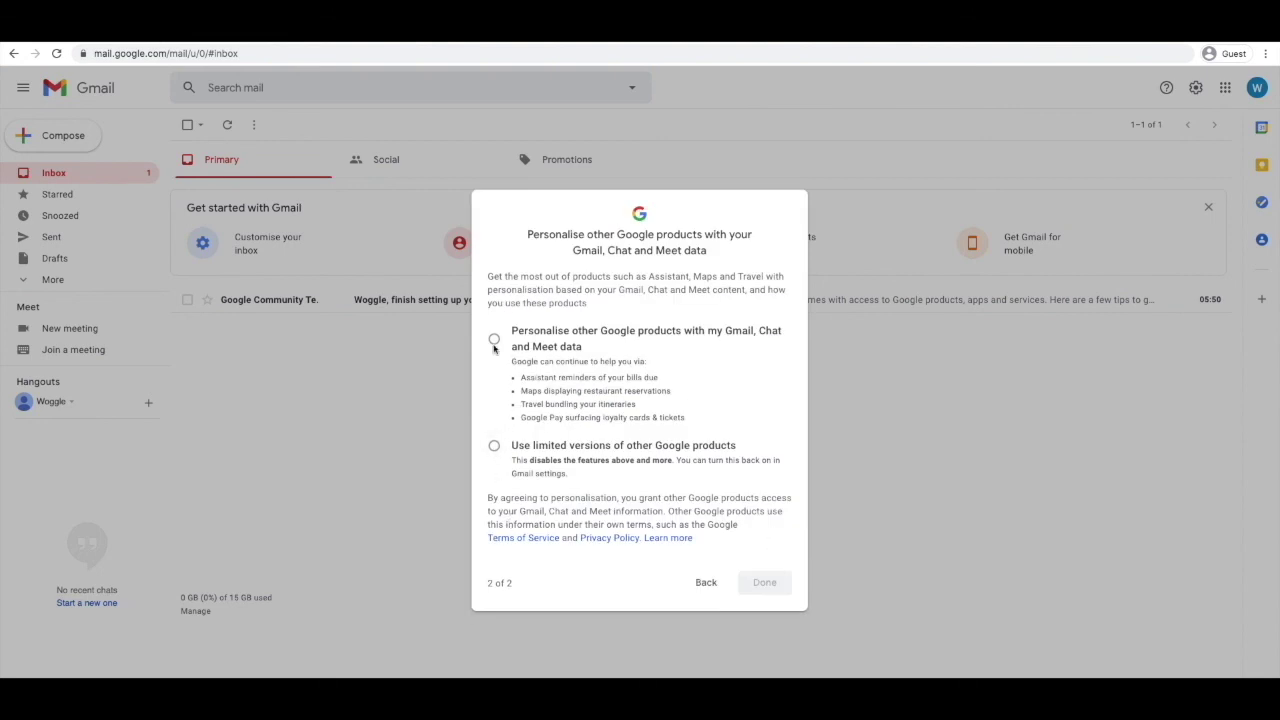
{"action": "left_click", "coordinate": [494, 338]}
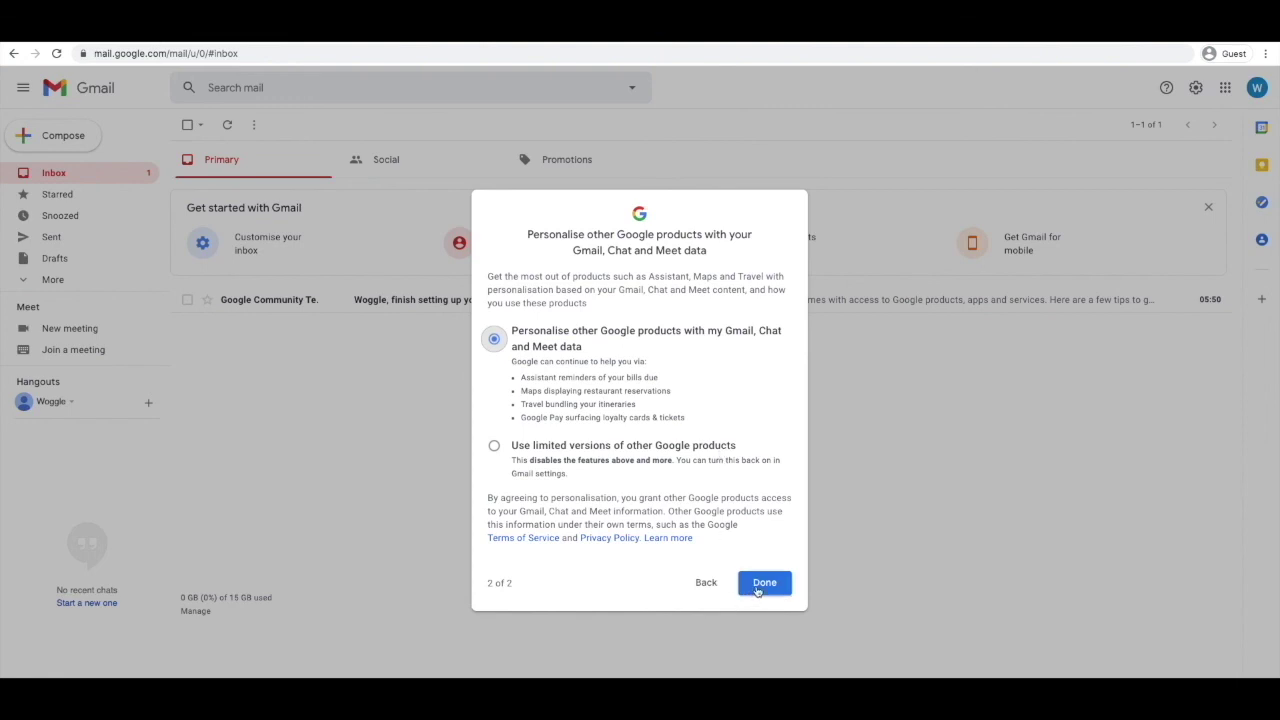
{"action": "left_click", "coordinate": [757, 588]}
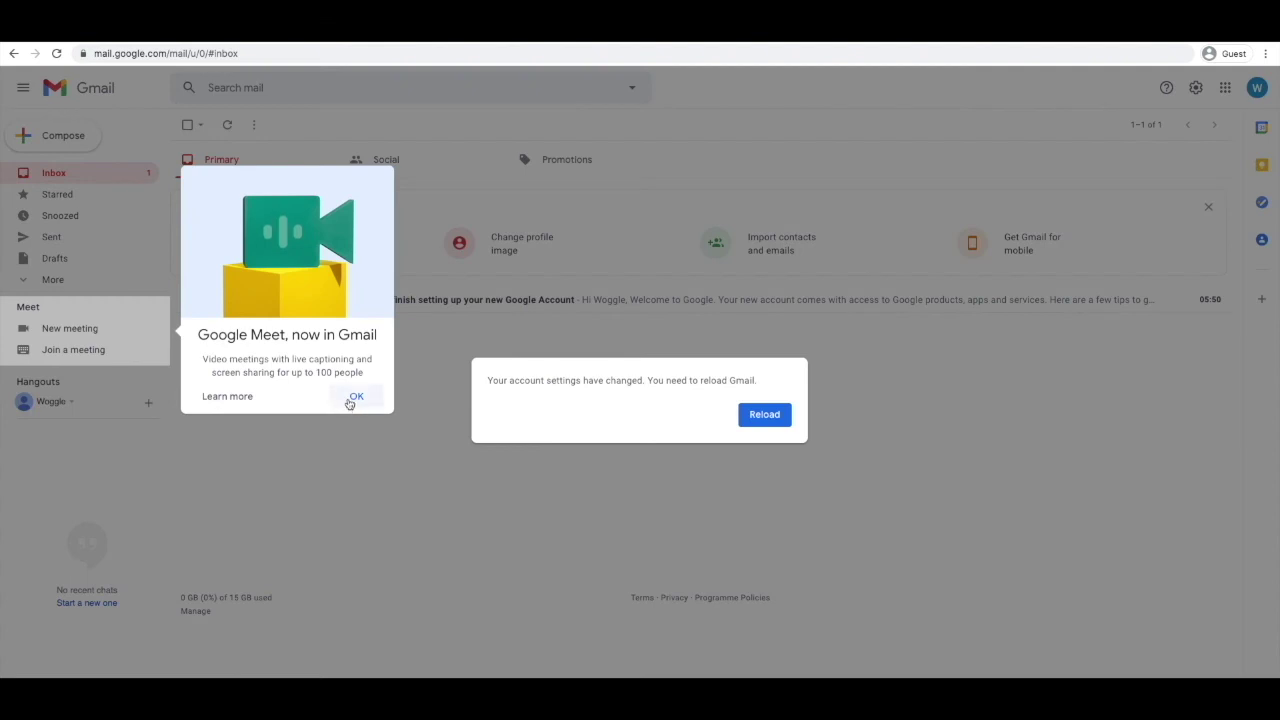
Dismiss the Google Meet tip and open the profile avatar menu
{"action": "left_click", "coordinate": [345, 403]}
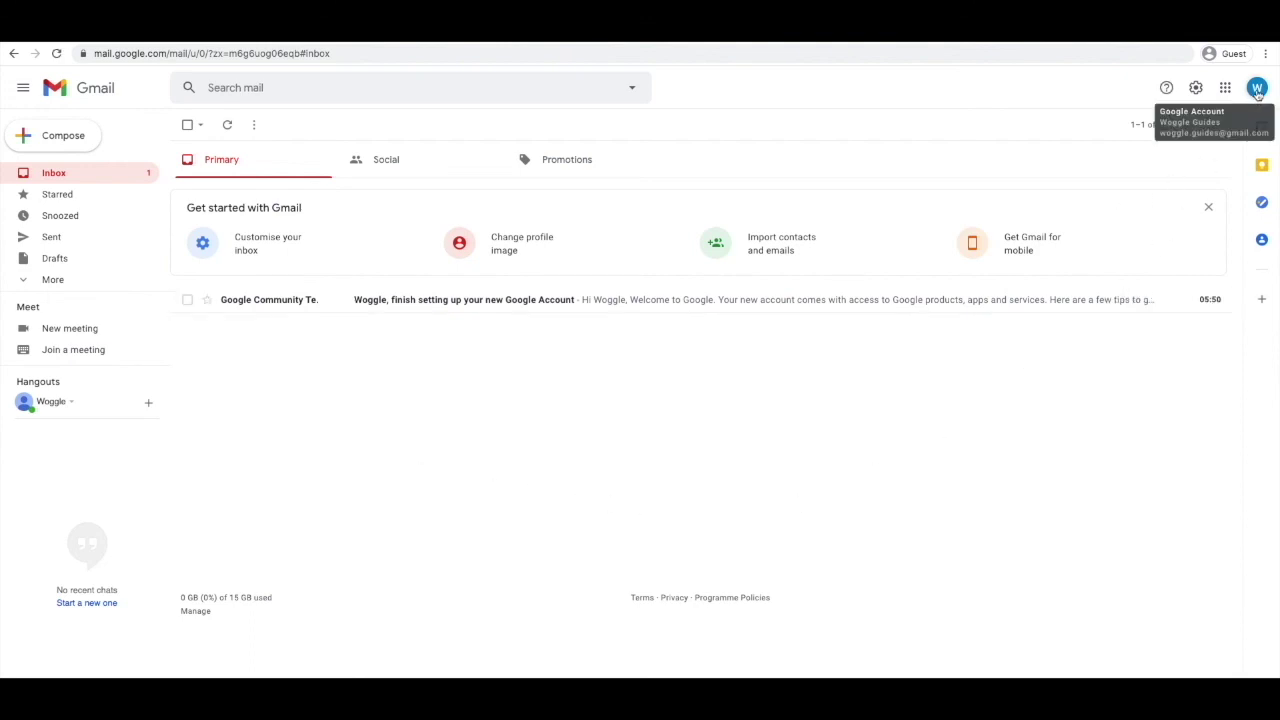
{"action": "left_click", "coordinate": [1257, 89]}
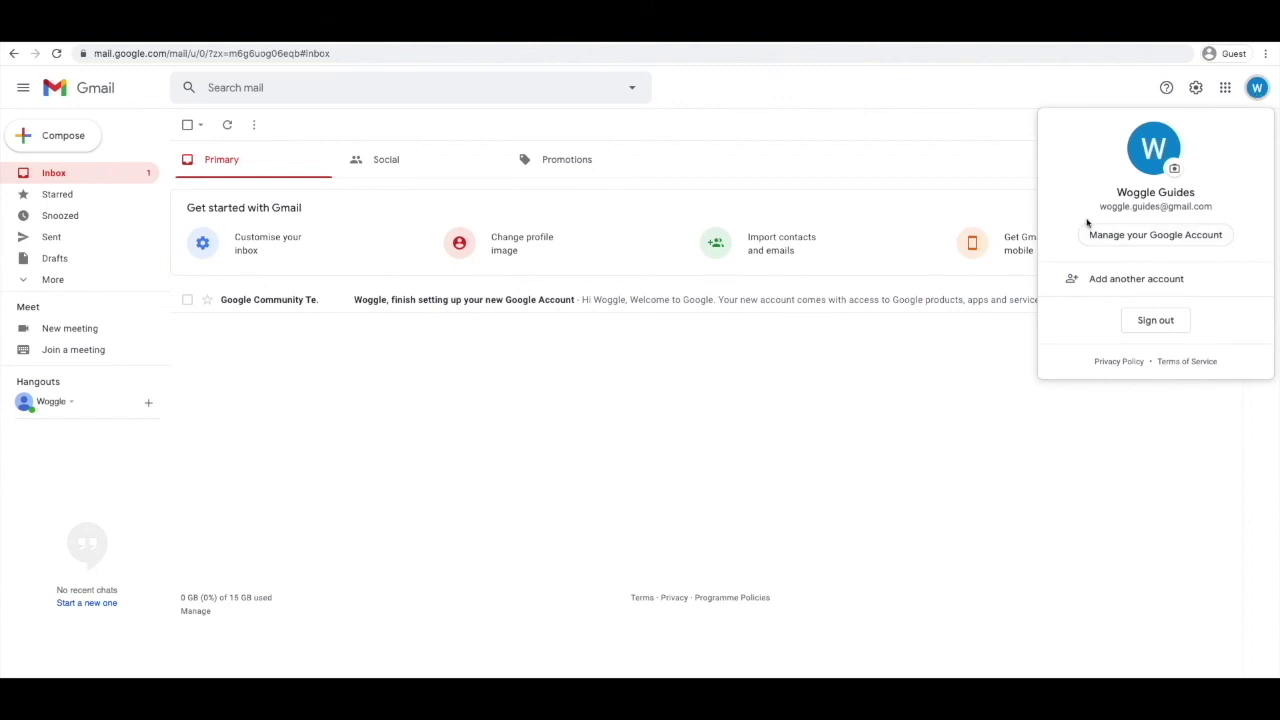